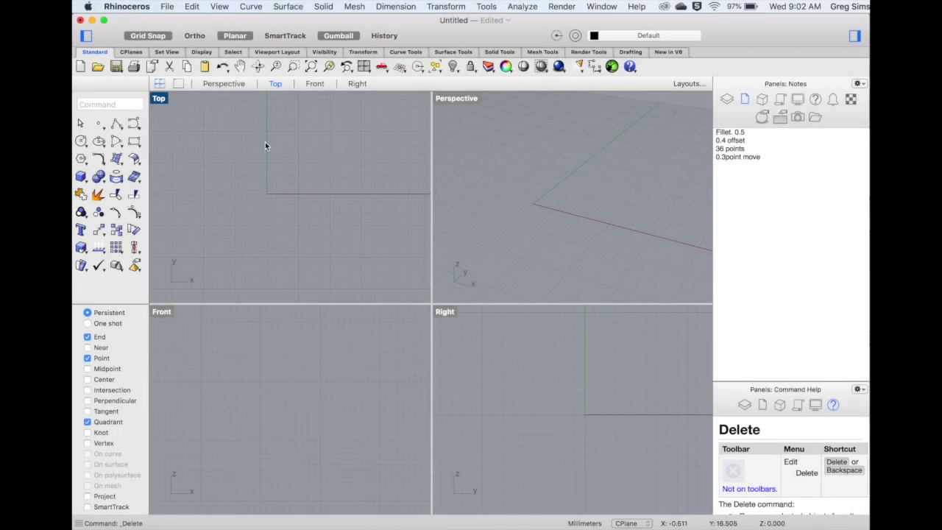
Draw a circumscribed six-sided polygon in the Right view, centred on the origin with its upper edge midpoint 3 mm above
{"action": "left_click", "coordinate": [81, 160]}
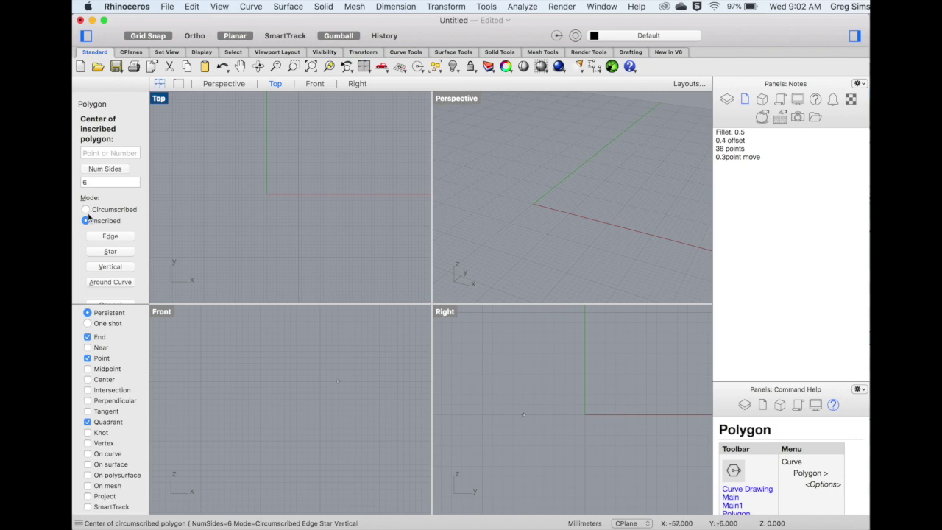
{"action": "left_click", "coordinate": [86, 210]}
{"action": "left_click", "coordinate": [586, 414]}
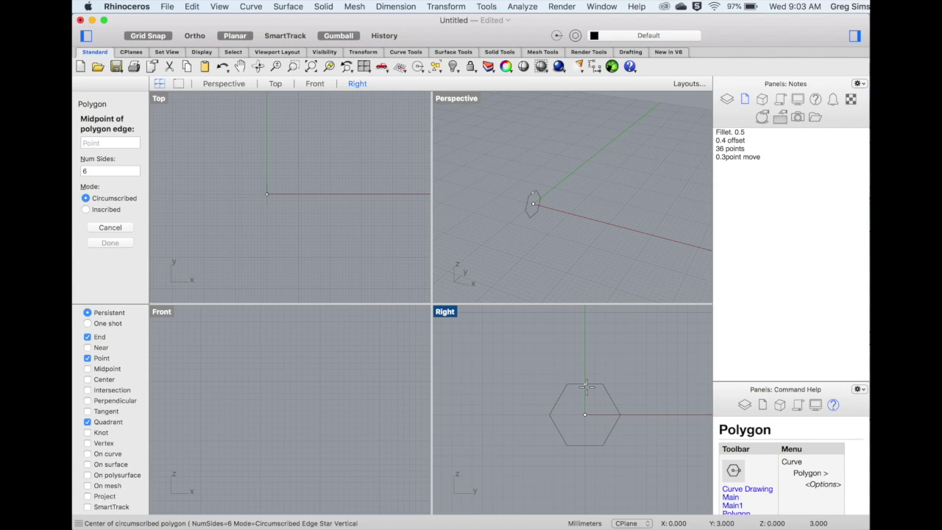
{"action": "left_click", "coordinate": [587, 386]}
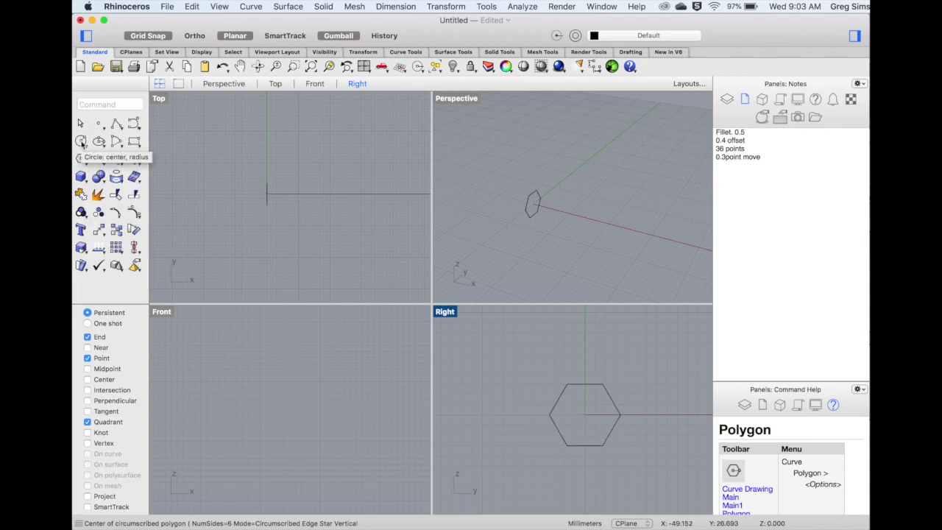
Draw a circle 2 mm in diameter in the Right view, centred on the origin inside the hexagon
{"action": "left_click", "coordinate": [81, 141]}
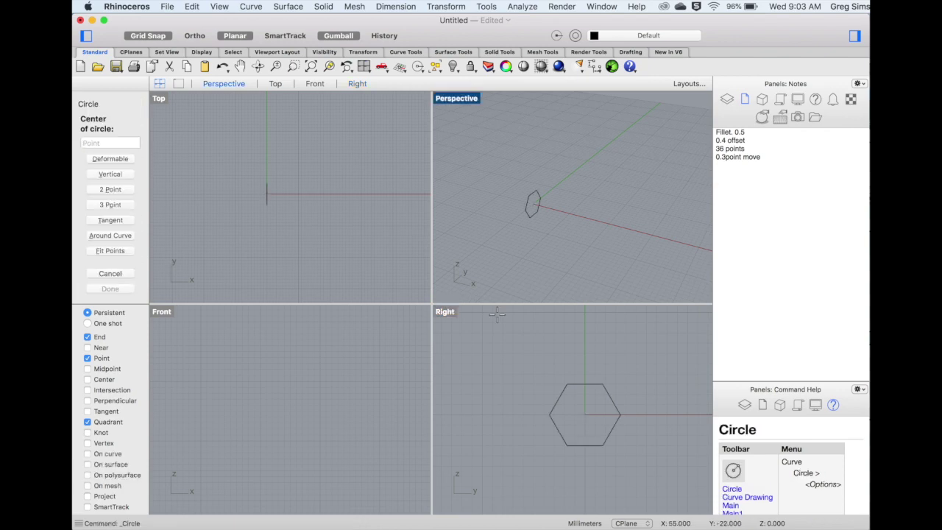
{"action": "left_click", "coordinate": [585, 413]}
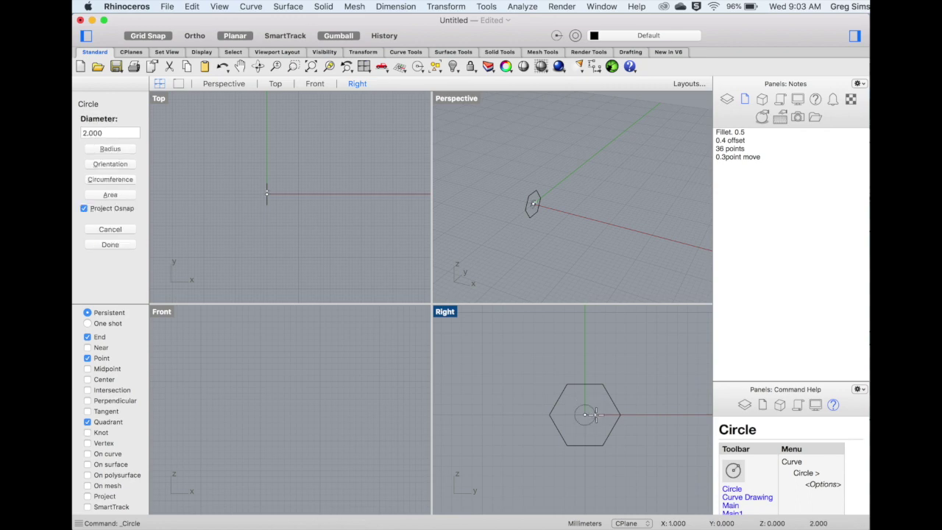
{"action": "left_click", "coordinate": [597, 415]}
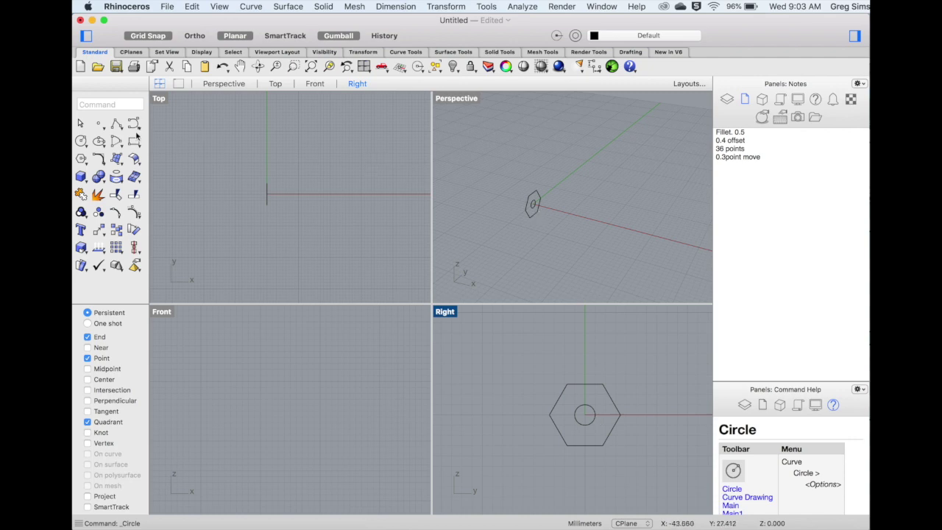
Round all corners of the hexagon with Fillet Corners using a radius of 0.5 mm
{"action": "left_click", "coordinate": [251, 7]}
{"action": "mouse_move", "coordinate": [265, 63]}
{"action": "mouse_move", "coordinate": [280, 126]}
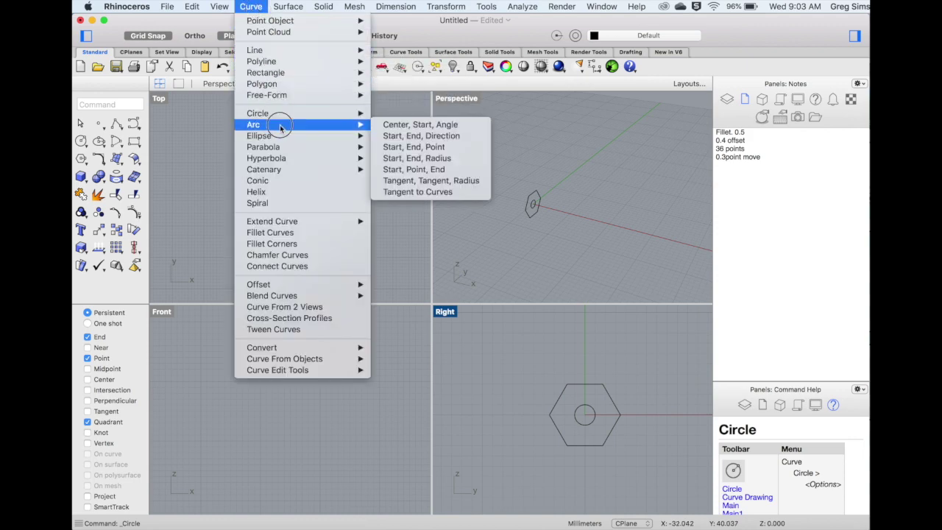
{"action": "left_click", "coordinate": [314, 246]}
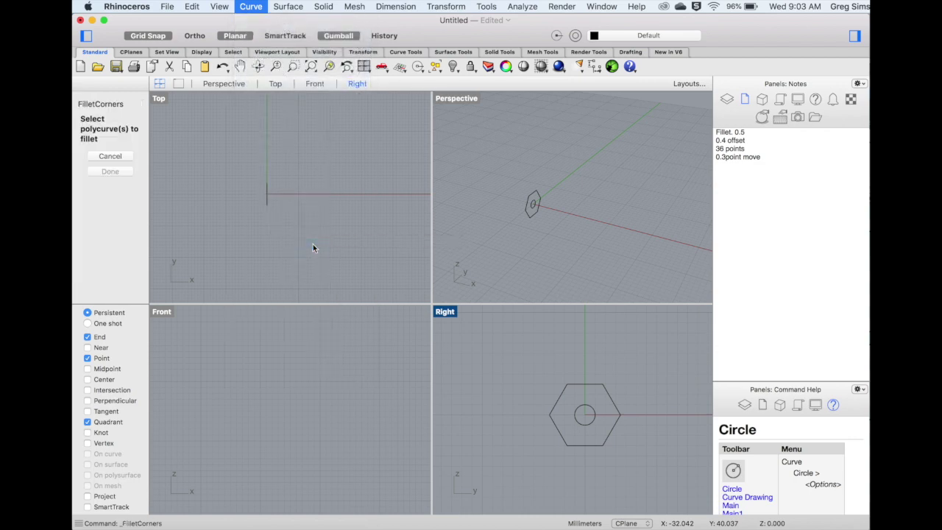
{"action": "left_click", "coordinate": [596, 388]}
{"action": "key", "text": "Return"}
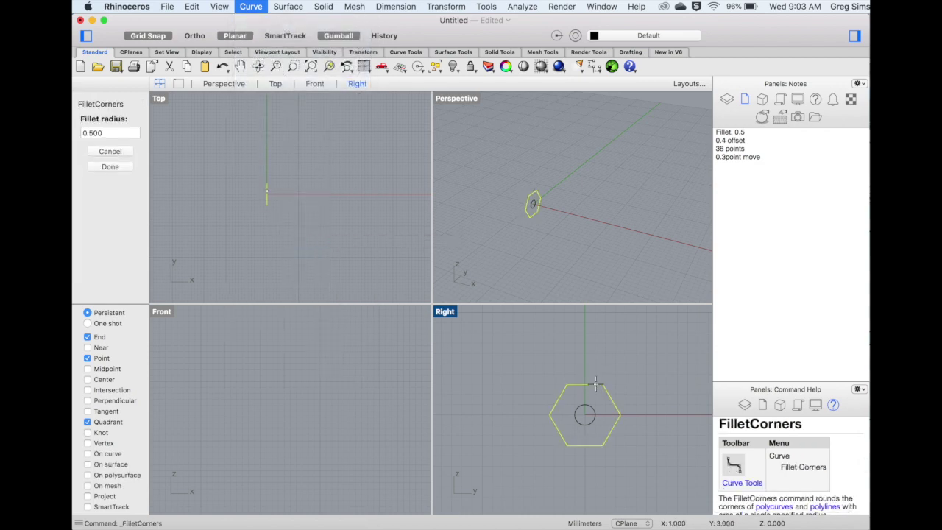
{"action": "key", "text": "Return"}
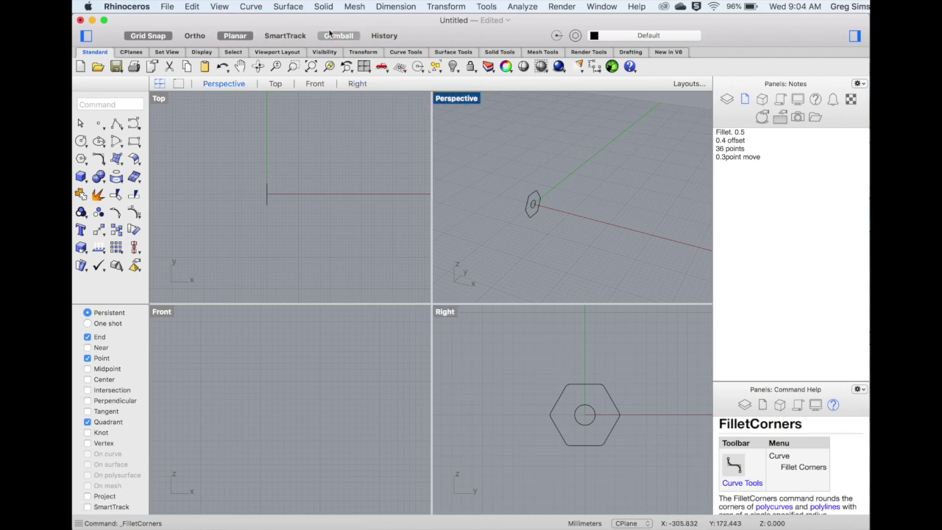
Extrude the hexagon together with the inner circle straight along X as a solid, 70 mm to both sides
{"action": "left_click", "coordinate": [323, 7]}
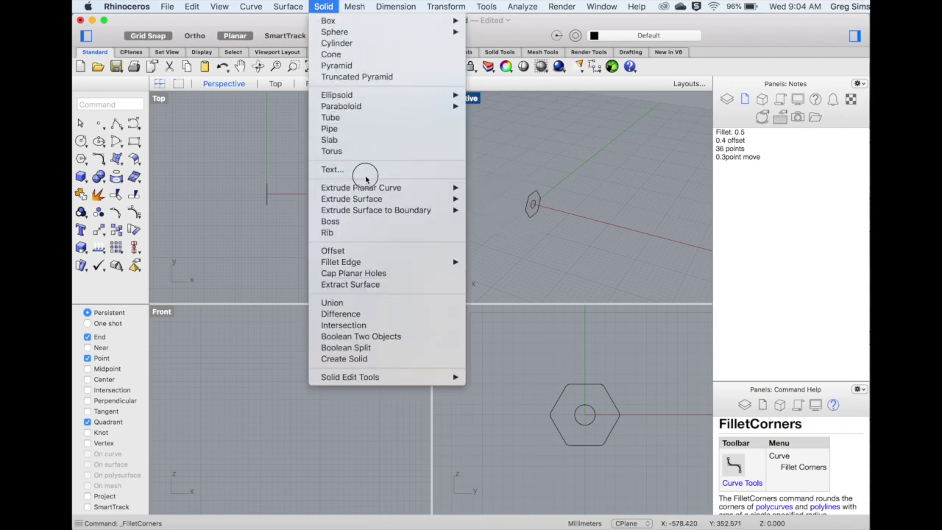
{"action": "mouse_move", "coordinate": [431, 189]}
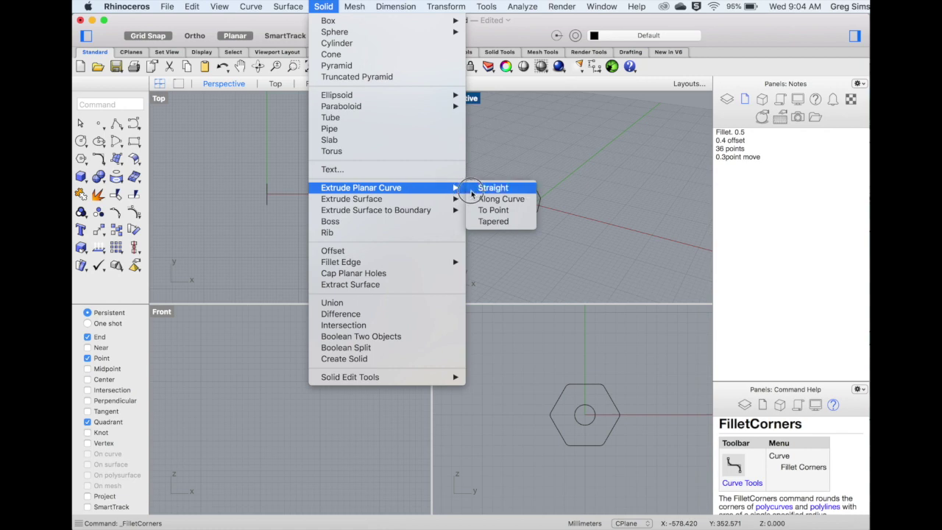
{"action": "left_click", "coordinate": [493, 188]}
{"action": "left_click", "coordinate": [532, 203]}
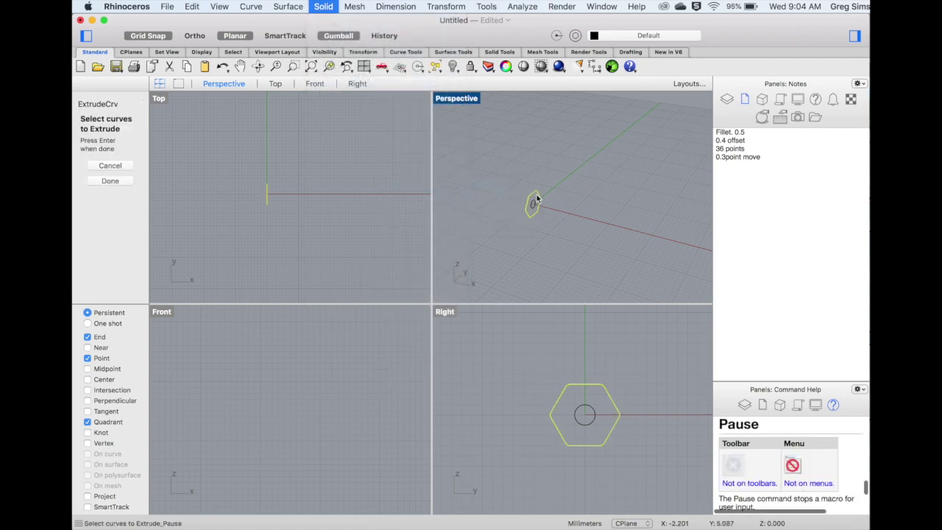
{"action": "key", "text": "Return"}
{"action": "scroll", "coordinate": [267, 231], "scroll_direction": "down", "scroll_amount": 6}
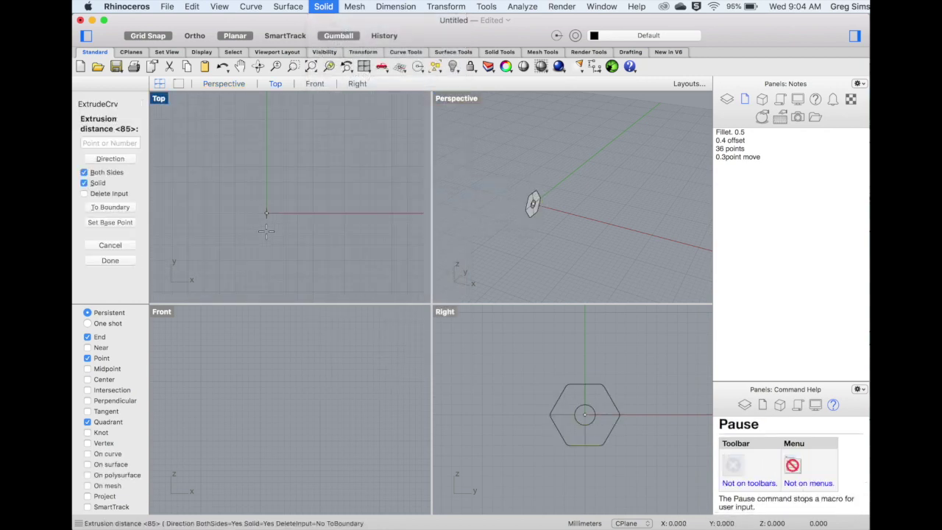
{"action": "right_click_drag", "start_coordinate": [266, 231], "coordinate": [284, 225]}
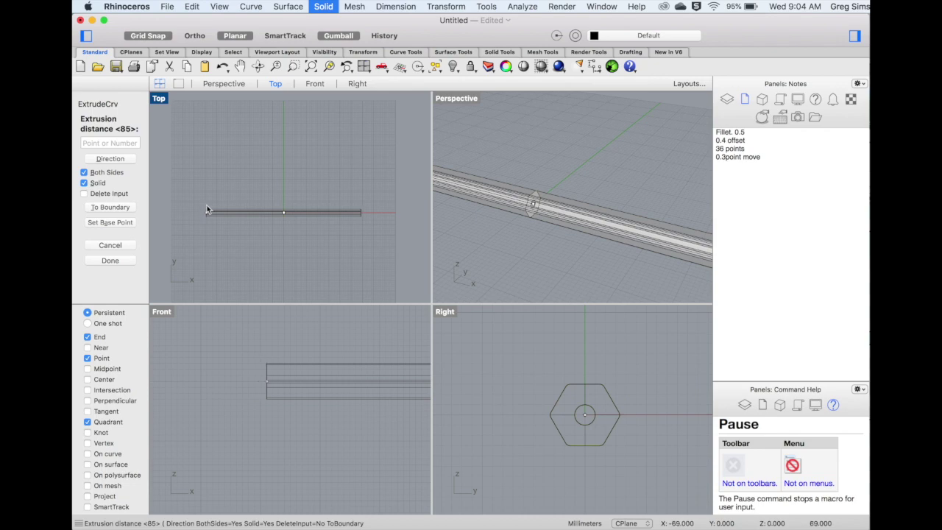
{"action": "left_click", "coordinate": [205, 206]}
Extrude the inner circle curve straight as a solid to both sides, with a distance of about 76 mm
{"action": "scroll", "coordinate": [571, 177], "scroll_direction": "left", "scroll_amount": 10}
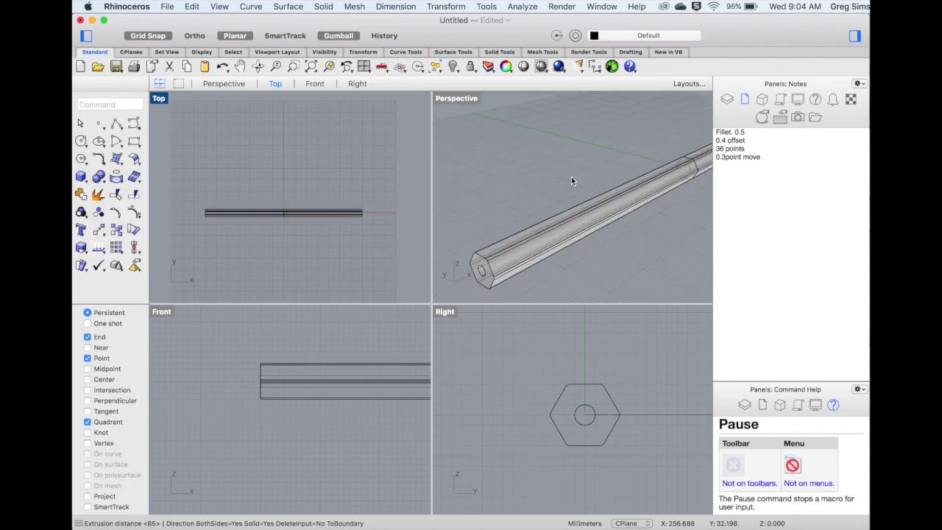
{"action": "scroll", "coordinate": [571, 176], "scroll_direction": "left", "scroll_amount": 3}
{"action": "scroll", "coordinate": [491, 217], "scroll_direction": "up", "scroll_amount": 8}
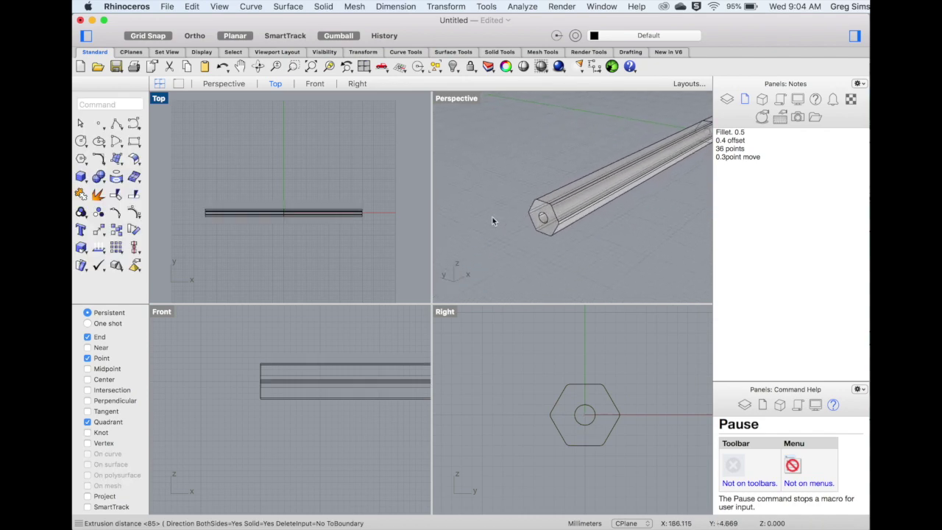
{"action": "scroll", "coordinate": [496, 210], "scroll_direction": "up", "scroll_amount": 1}
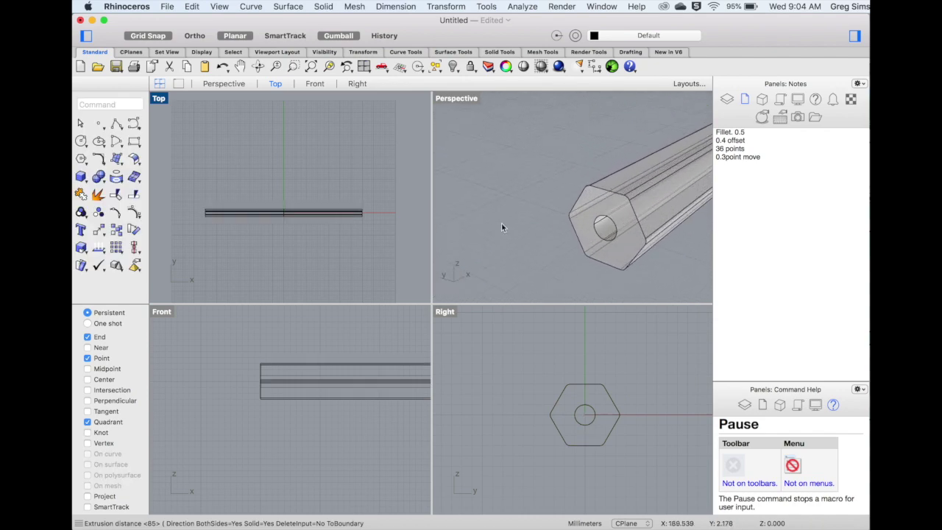
{"action": "left_click", "coordinate": [588, 408]}
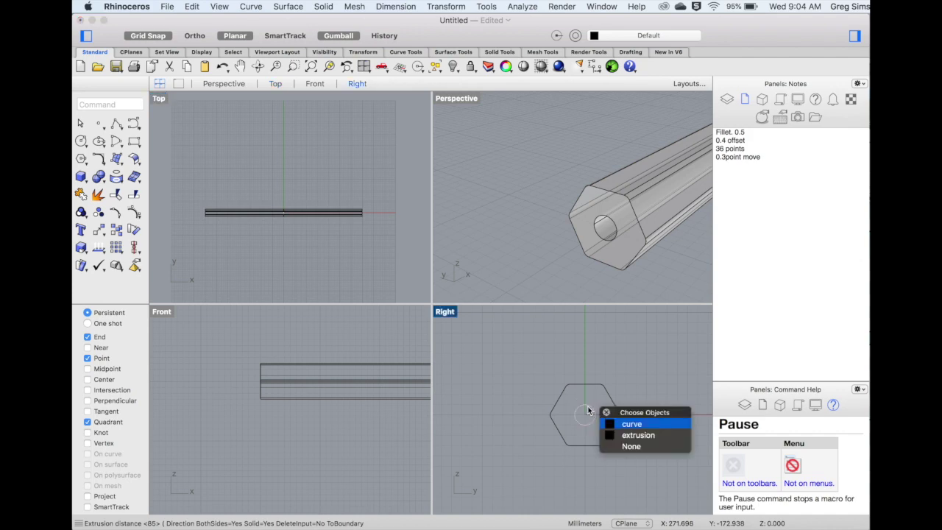
{"action": "left_click", "coordinate": [625, 426]}
{"action": "left_click", "coordinate": [323, 6]}
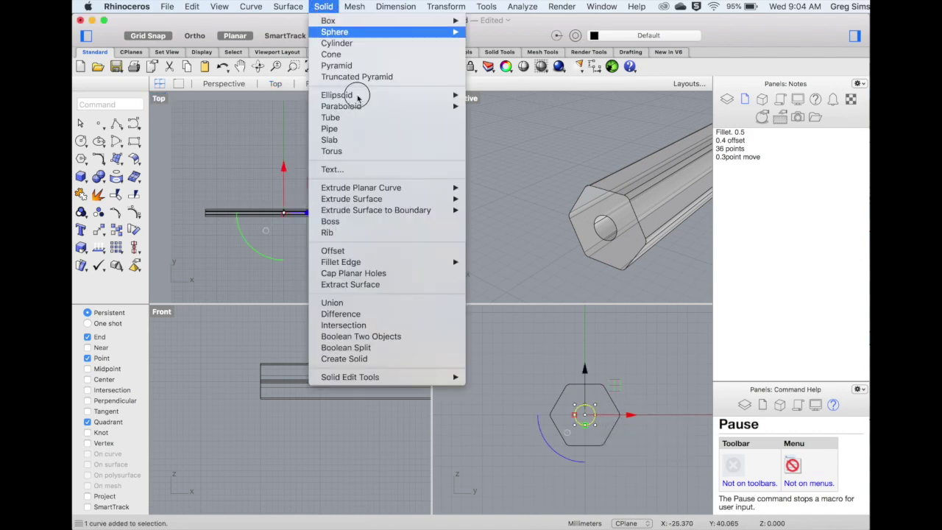
{"action": "mouse_move", "coordinate": [400, 187]}
{"action": "left_click", "coordinate": [491, 188]}
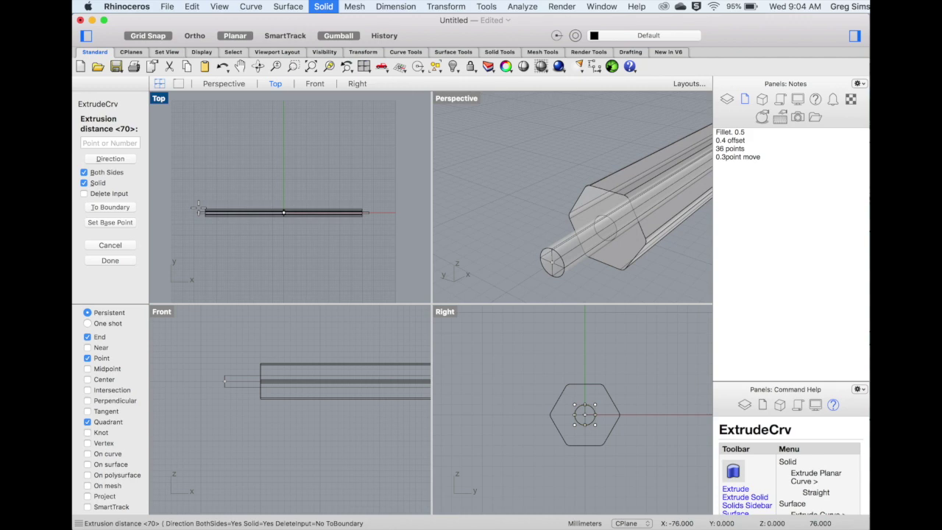
{"action": "left_click", "coordinate": [197, 210]}
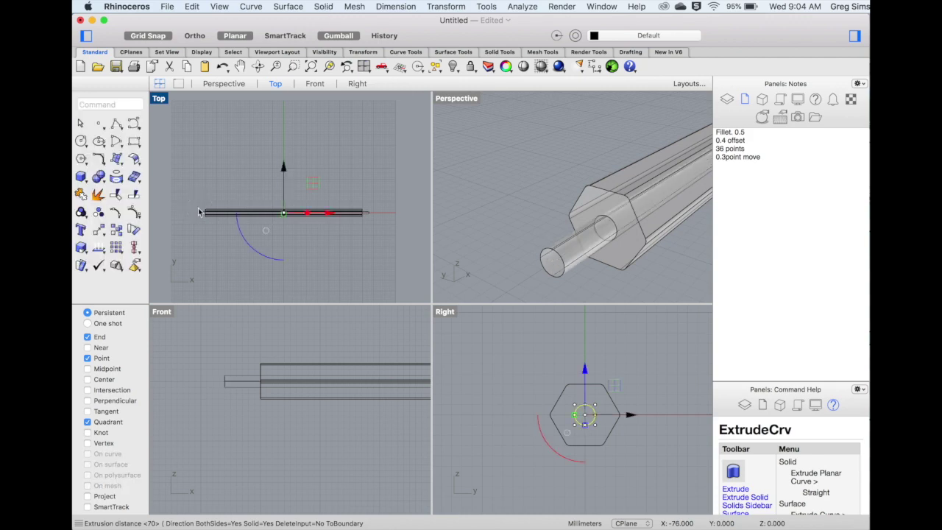
Move the inner cylinder in the negative X direction so it protrudes further from that end of the hexagonal body
{"action": "left_click", "coordinate": [332, 214]}
{"action": "left_click_drag", "start_coordinate": [333, 215], "coordinate": [322, 213]}
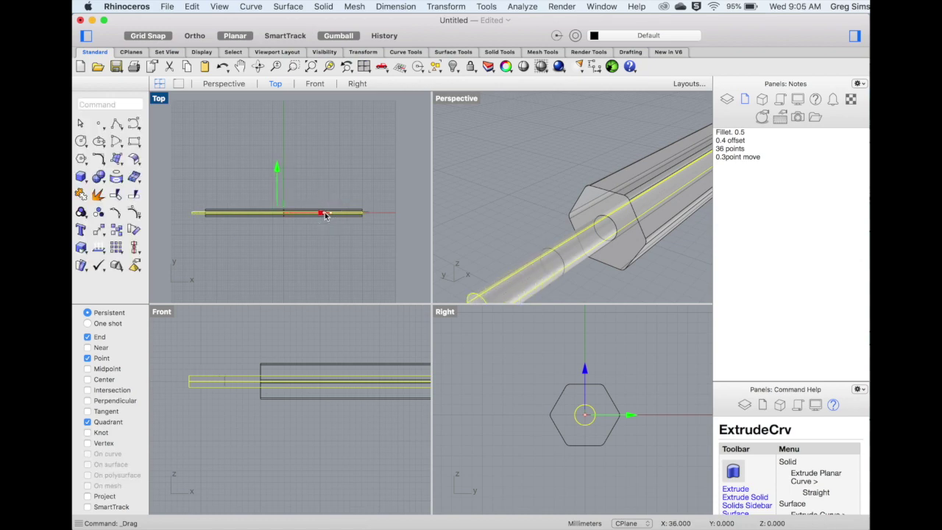
{"action": "left_click", "coordinate": [358, 185]}
Draw a slanted line in the Front view from the centreline at X -67 to above the body at about X -44
{"action": "scroll", "coordinate": [557, 190], "scroll_direction": "down", "scroll_amount": 5}
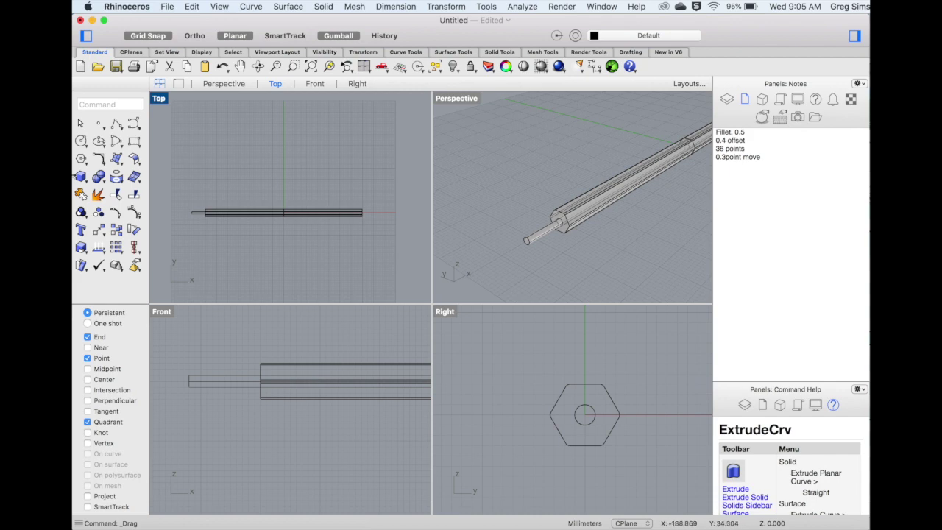
{"action": "left_click", "coordinate": [116, 124]}
{"action": "left_click", "coordinate": [140, 126]}
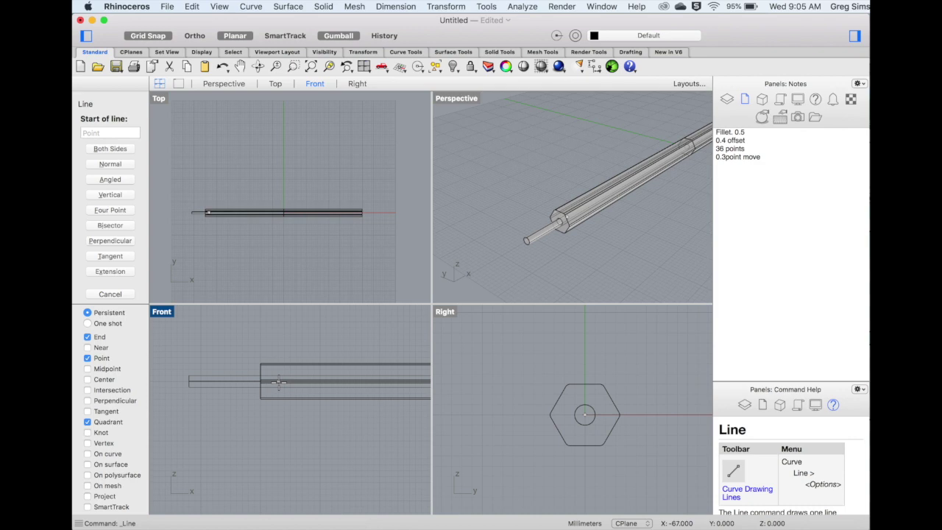
{"action": "left_click", "coordinate": [278, 381]}
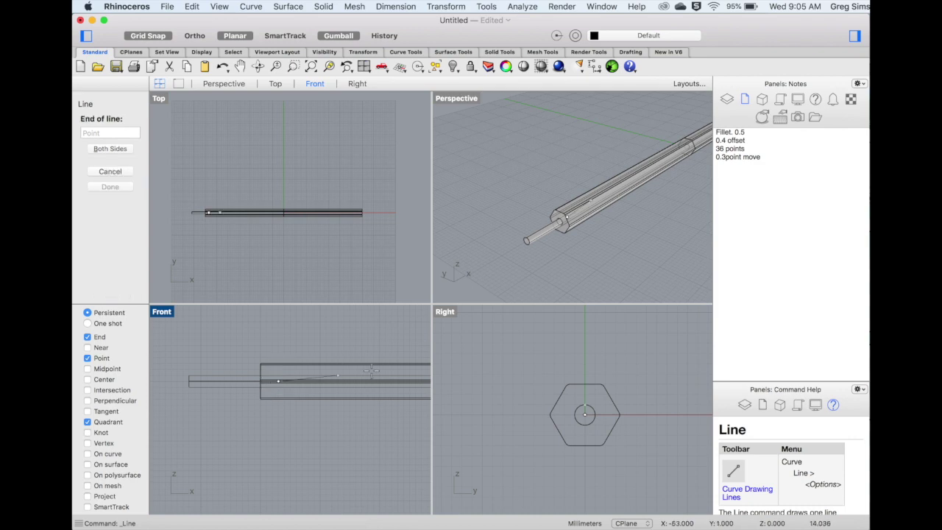
{"action": "left_click", "coordinate": [413, 349]}
Revolve the slanted line a full circle about the body's horizontal centre axis to form a cone surface
{"action": "left_click", "coordinate": [293, 6]}
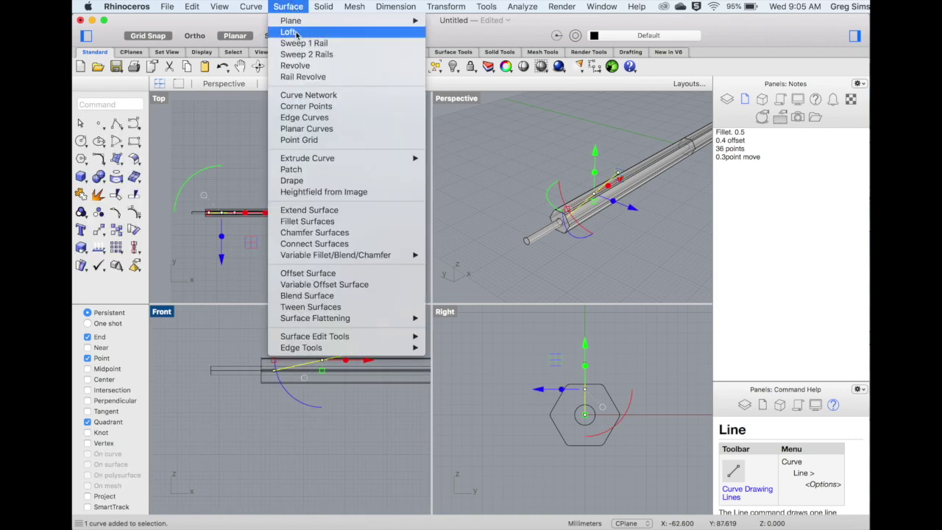
{"action": "left_click", "coordinate": [296, 66]}
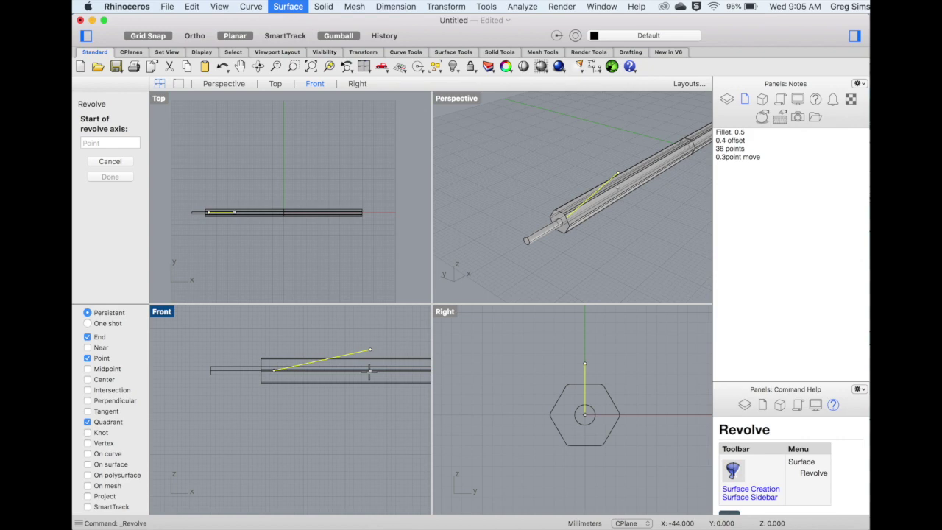
{"action": "left_click", "coordinate": [371, 369]}
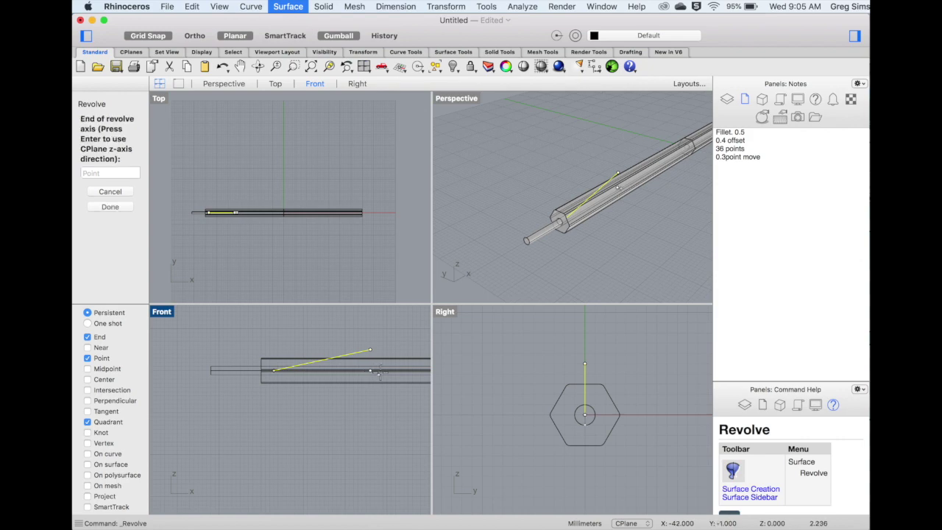
{"action": "left_click", "coordinate": [180, 371], "text": "shift"}
{"action": "left_click", "coordinate": [180, 371]}
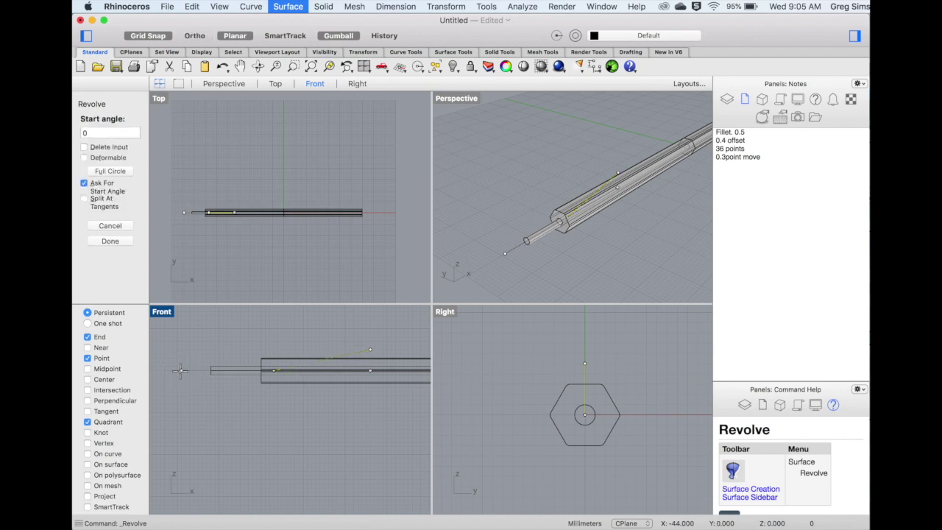
{"action": "left_click", "coordinate": [110, 171]}
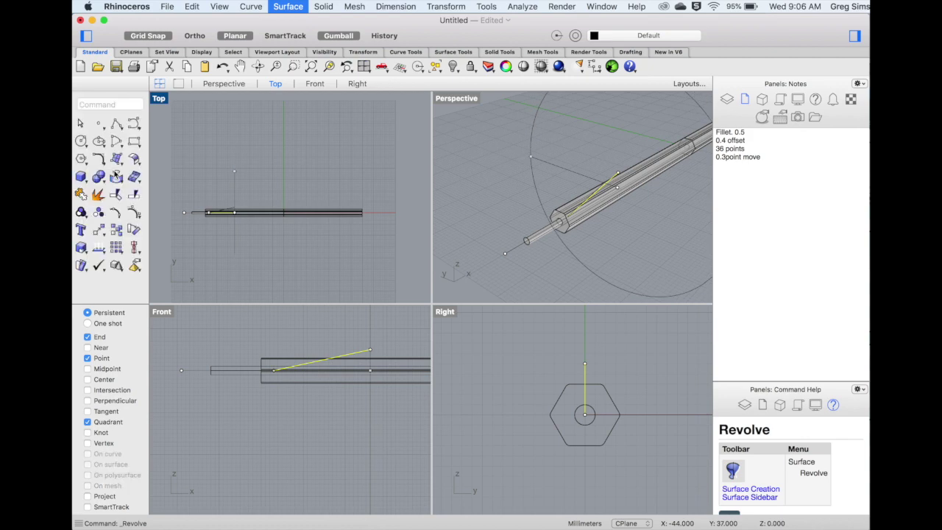
Boolean Split the hexagonal body and the inner lead cylinder using the revolved cone as the cutting surface
{"action": "scroll", "coordinate": [576, 172], "scroll_direction": "up", "scroll_amount": 5}
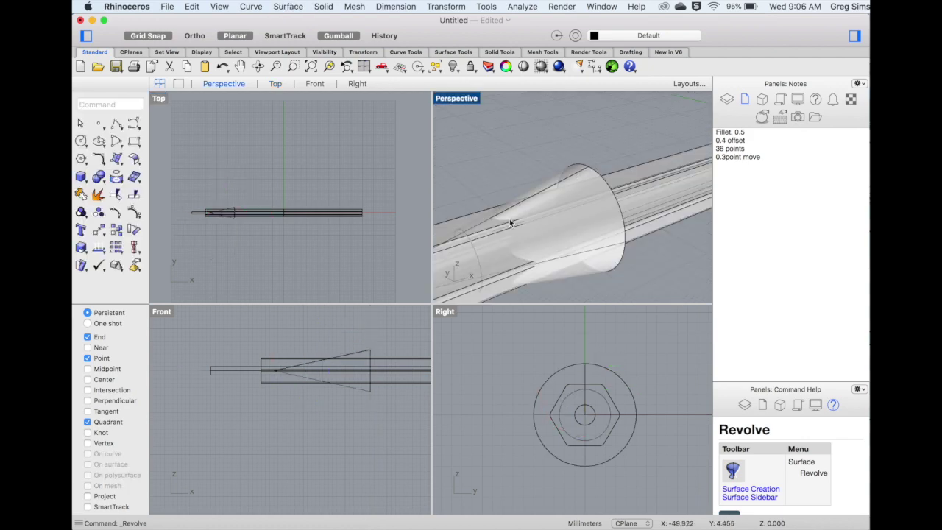
{"action": "scroll", "coordinate": [558, 264], "scroll_direction": "down", "scroll_amount": 3}
{"action": "scroll", "coordinate": [557, 261], "scroll_direction": "down", "scroll_amount": 4}
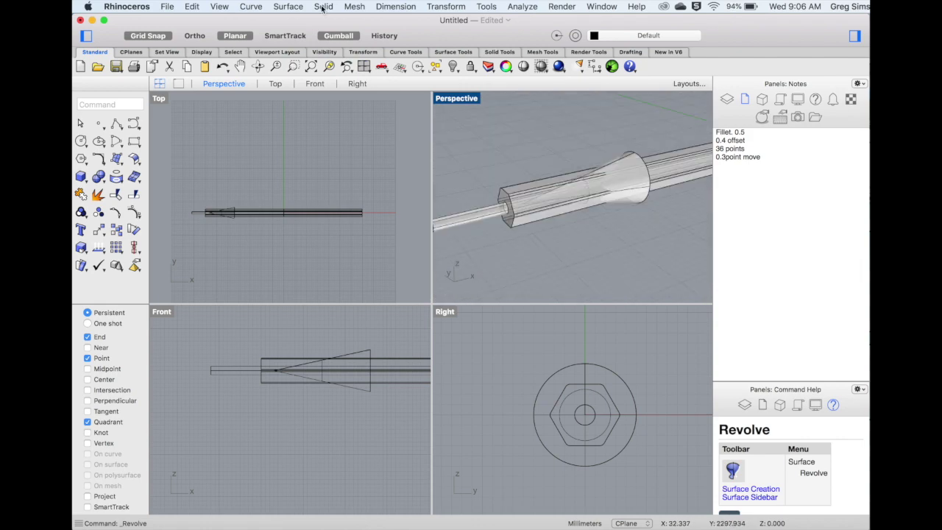
{"action": "left_click", "coordinate": [322, 7]}
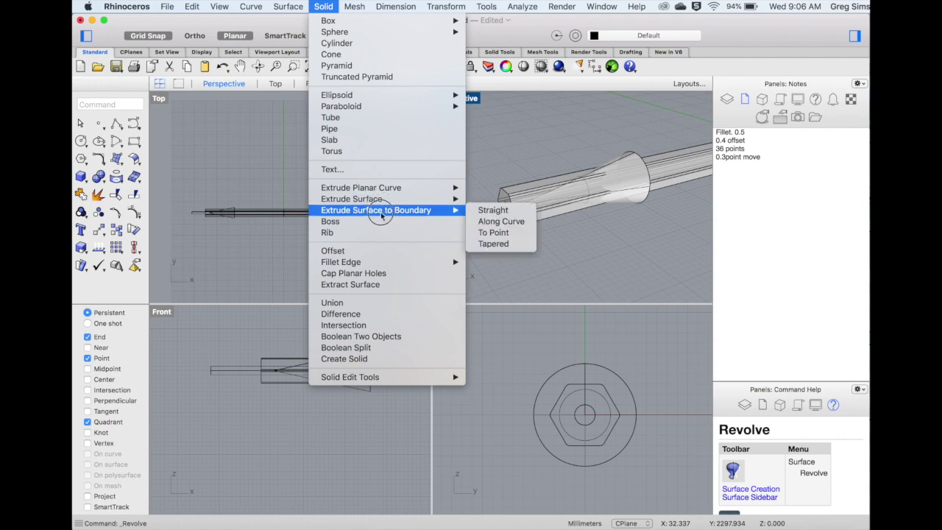
{"action": "left_click", "coordinate": [393, 348]}
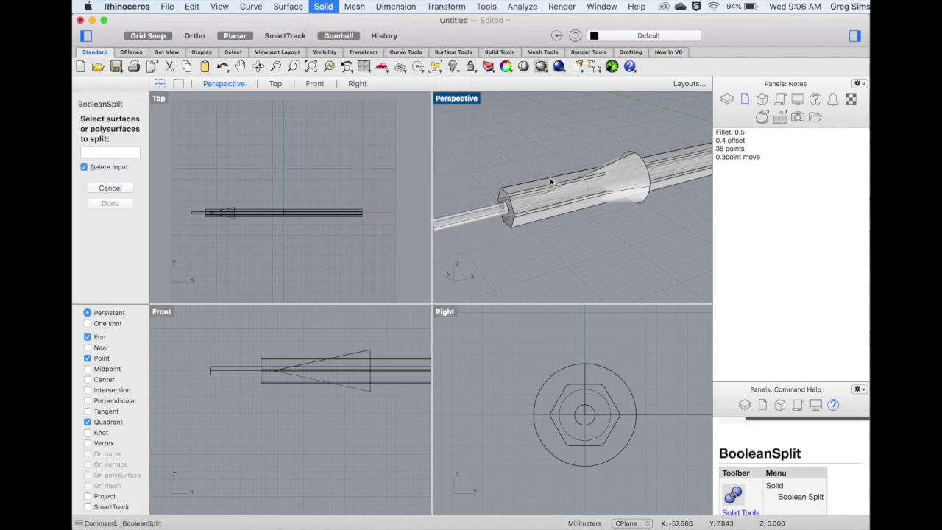
{"action": "left_click", "coordinate": [550, 181]}
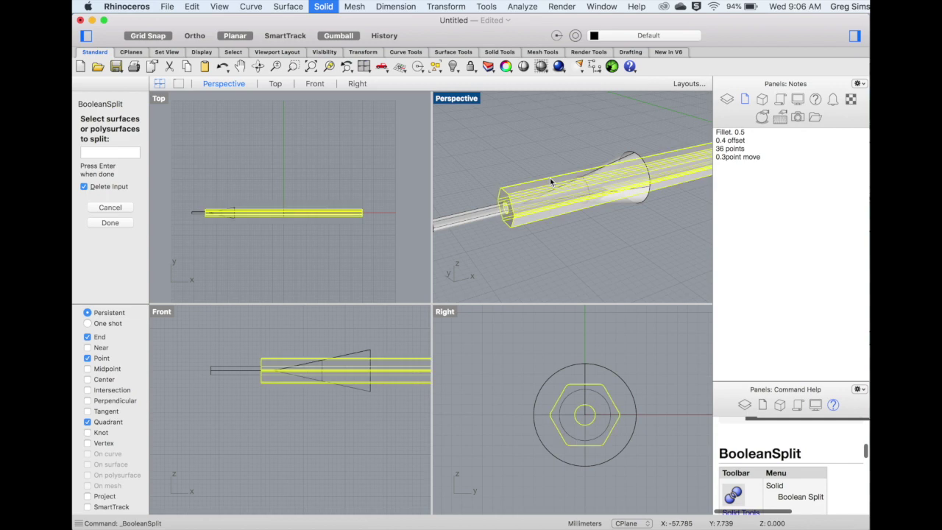
{"action": "left_click", "coordinate": [467, 219]}
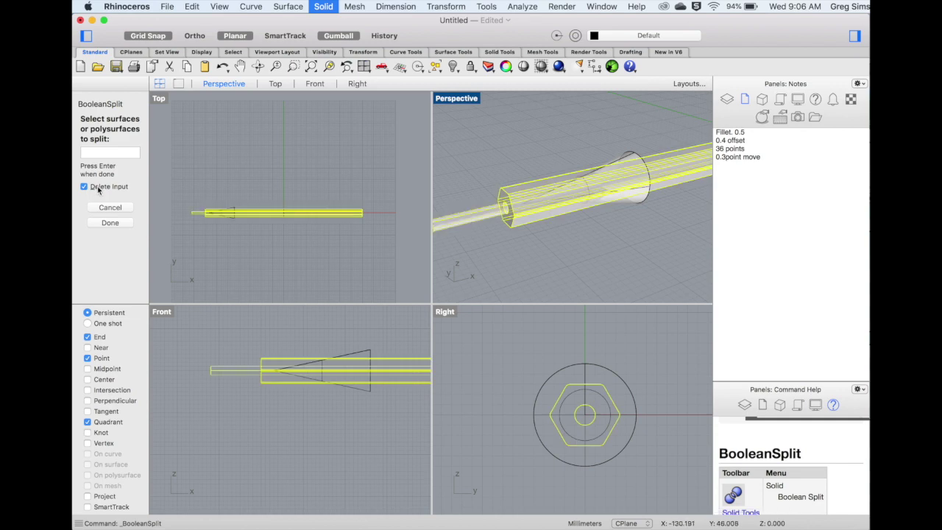
{"action": "key", "text": "Return"}
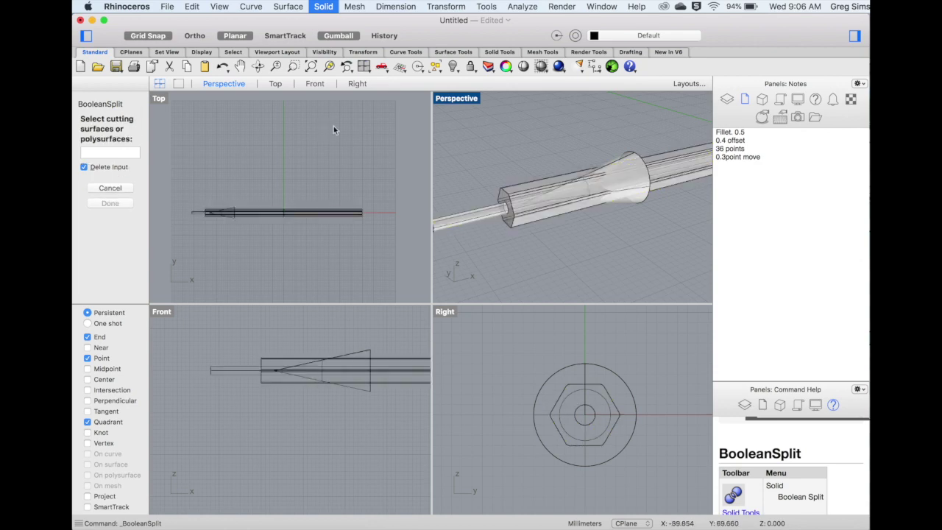
{"action": "left_click", "coordinate": [632, 158]}
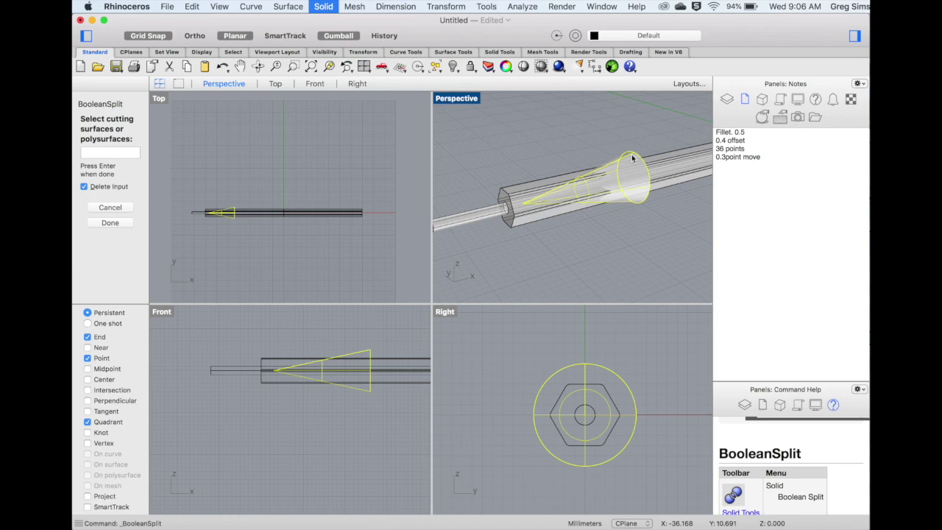
{"action": "key", "text": "Return"}
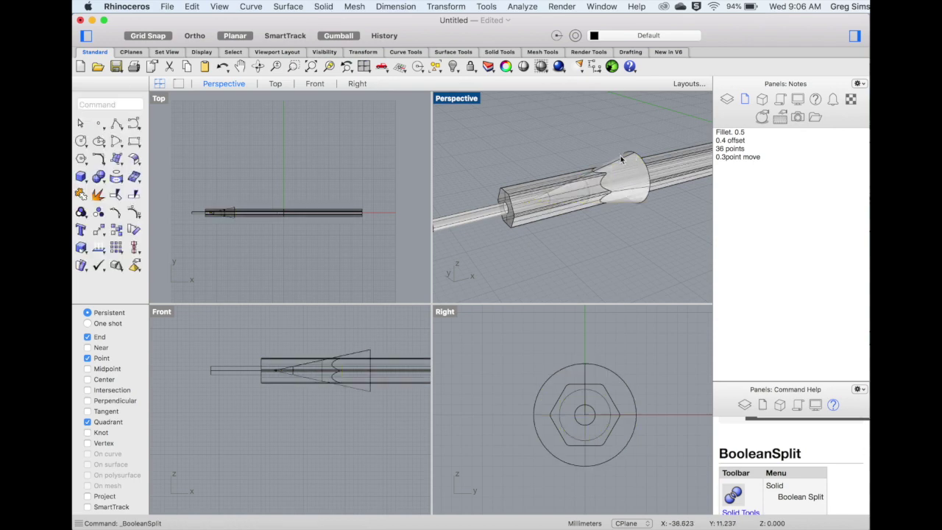
Delete the cut-off end piece of the hexagonal body and the protruding piece of lead outside the cone
{"action": "right_click_drag", "start_coordinate": [622, 159], "coordinate": [620, 163]}
{"action": "scroll", "coordinate": [620, 163], "scroll_direction": "down", "scroll_amount": 2}
{"action": "scroll", "coordinate": [581, 171], "scroll_direction": "up", "scroll_amount": 5}
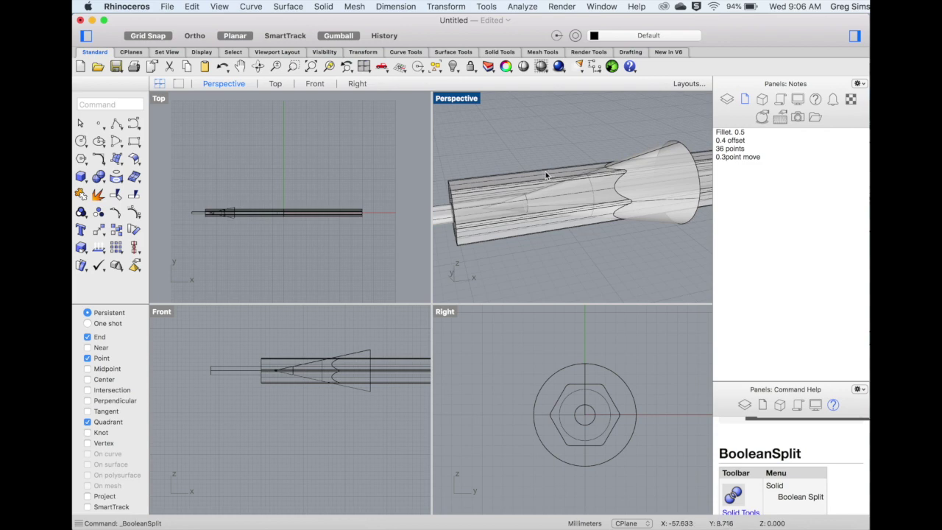
{"action": "left_click", "coordinate": [545, 176]}
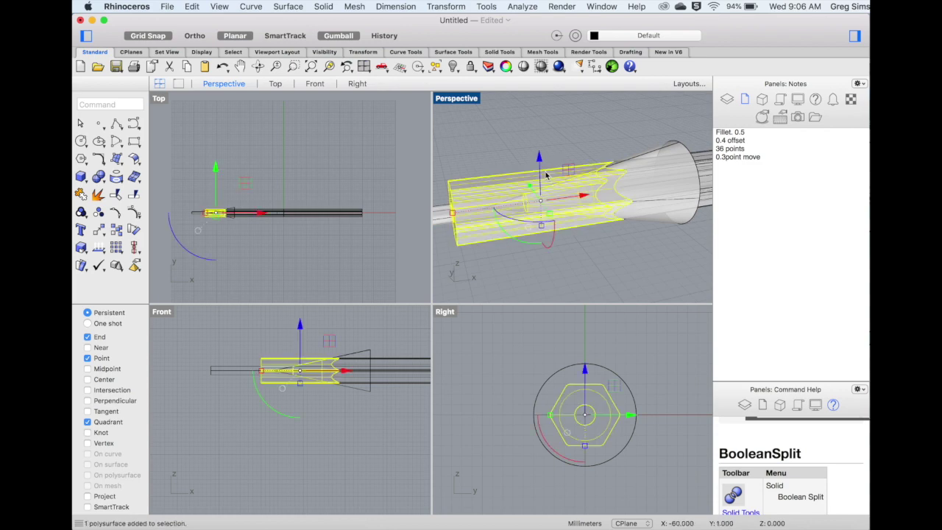
{"action": "key", "text": "Delete"}
{"action": "left_click", "coordinate": [466, 206]}
{"action": "key", "text": "Delete"}
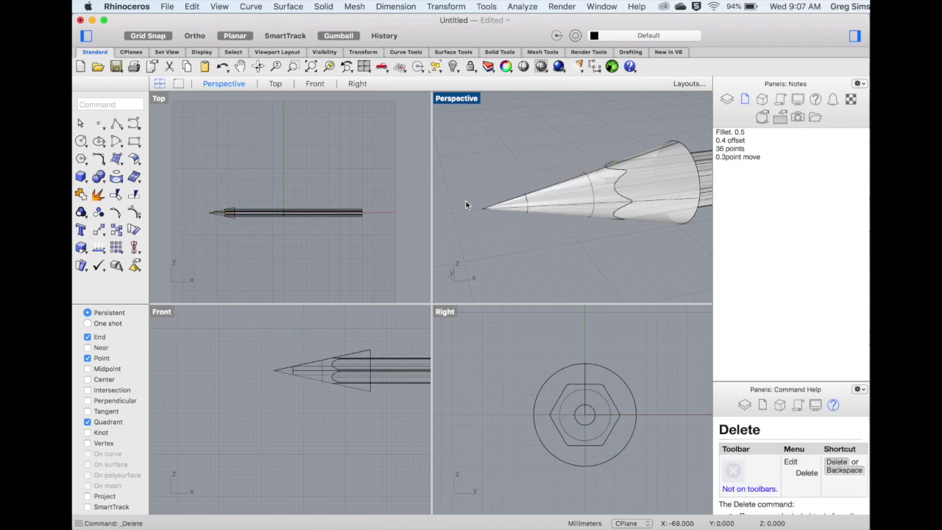
Delete the leftover cone surface surrounding the sharpened end of the pencil
{"action": "left_click", "coordinate": [673, 148]}
{"action": "left_click", "coordinate": [715, 164]}
{"action": "left_click", "coordinate": [689, 151]}
{"action": "key", "text": "Delete"}
{"action": "scroll", "coordinate": [613, 155], "scroll_direction": "up", "scroll_amount": 2}
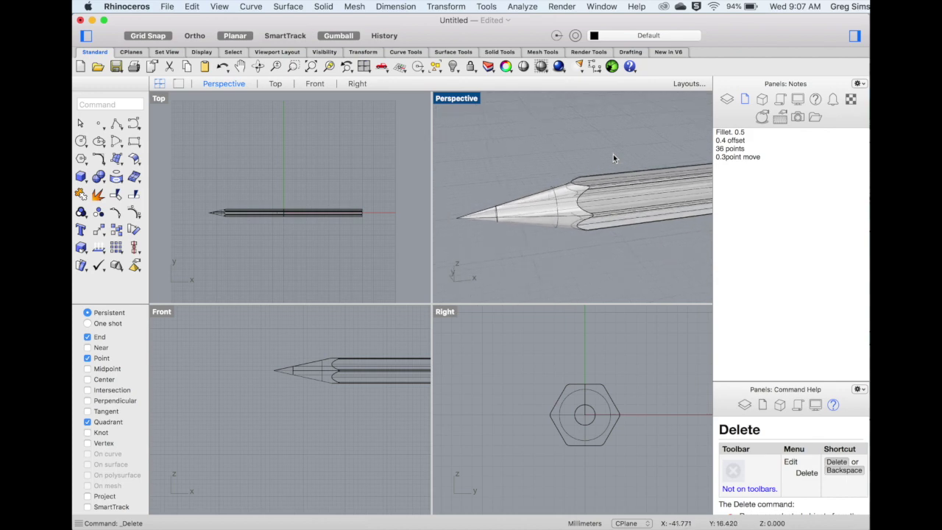
Select the pencil body and the lead in turn to check that they are separate solids
{"action": "scroll", "coordinate": [613, 154], "scroll_direction": "down", "scroll_amount": 4}
{"action": "left_click", "coordinate": [580, 178]}
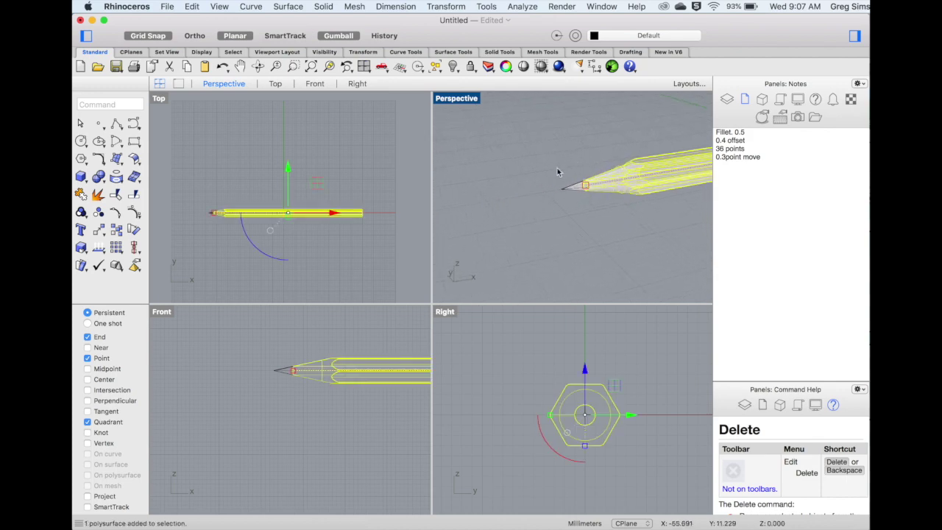
{"action": "left_click", "coordinate": [575, 187]}
{"action": "scroll", "coordinate": [584, 190], "scroll_direction": "down", "scroll_amount": 3}
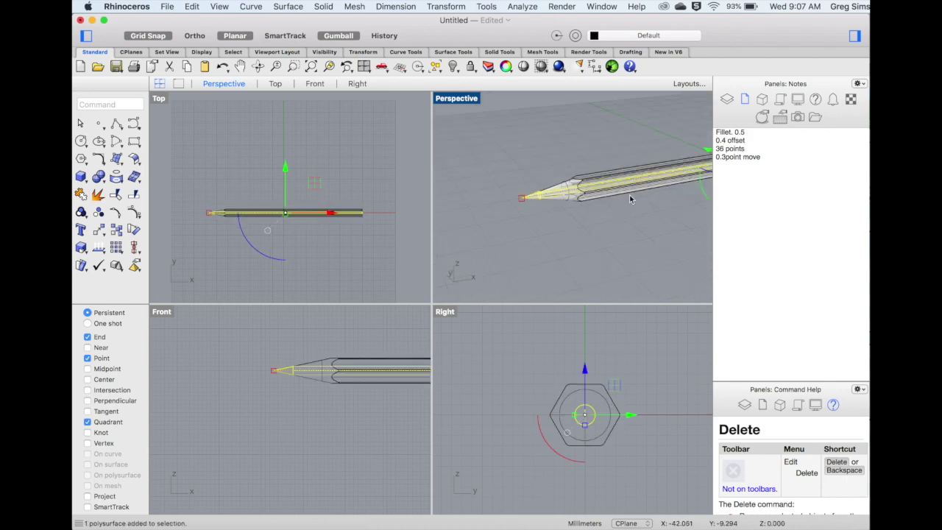
Draw a horizontal line about 16 mm long in the Front view, from X 63 on the body's lower edge to beyond its blunt end
{"action": "right_click_drag", "start_coordinate": [630, 200], "coordinate": [643, 191]}
{"action": "scroll", "coordinate": [363, 229], "scroll_direction": "up", "scroll_amount": 5}
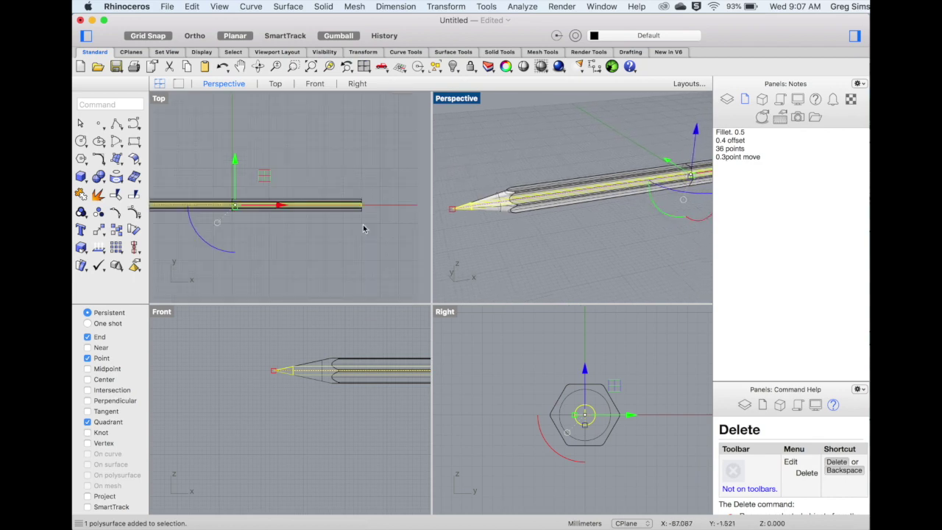
{"action": "scroll", "coordinate": [363, 229], "scroll_direction": "right", "scroll_amount": 2}
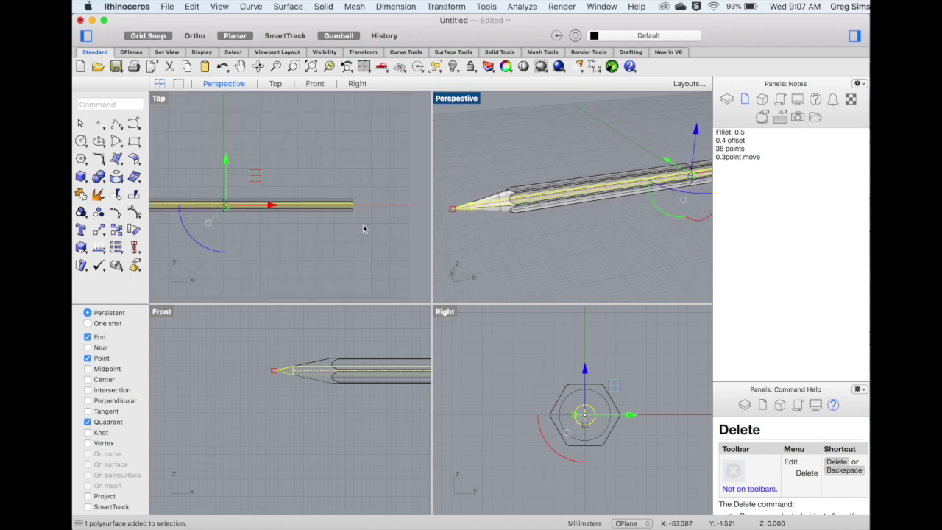
{"action": "scroll", "coordinate": [363, 229], "scroll_direction": "up", "scroll_amount": 6}
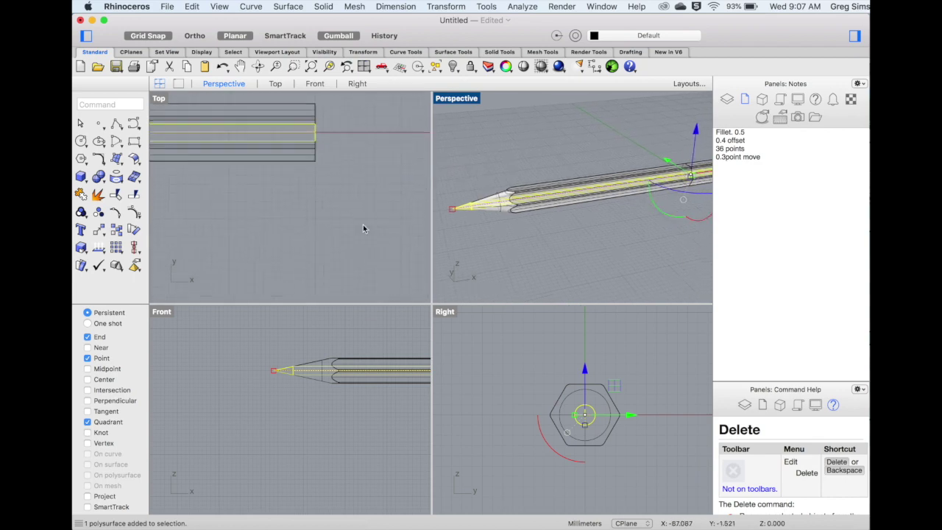
{"action": "scroll", "coordinate": [363, 229], "scroll_direction": "right", "scroll_amount": 2}
{"action": "scroll", "coordinate": [363, 229], "scroll_direction": "up", "scroll_amount": 2}
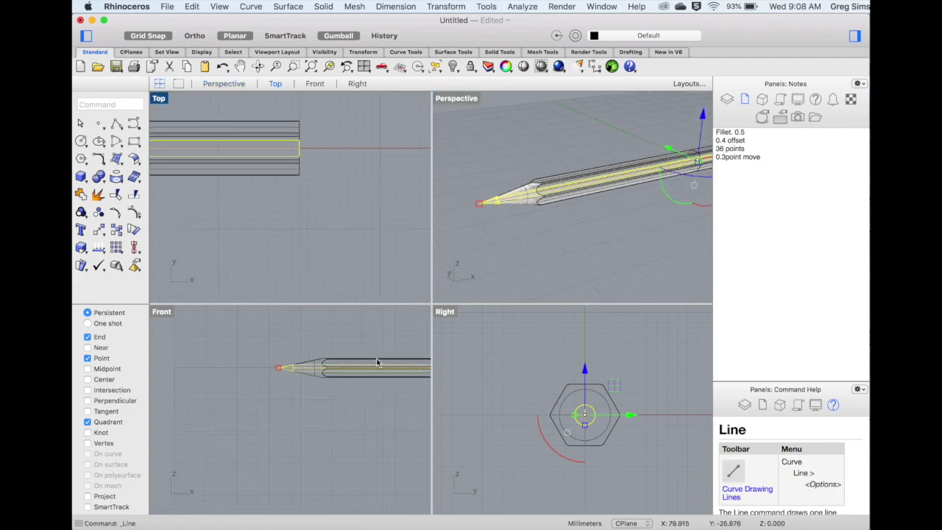
{"action": "scroll", "coordinate": [371, 362], "scroll_direction": "right", "scroll_amount": 3}
{"action": "scroll", "coordinate": [370, 364], "scroll_direction": "right", "scroll_amount": 5}
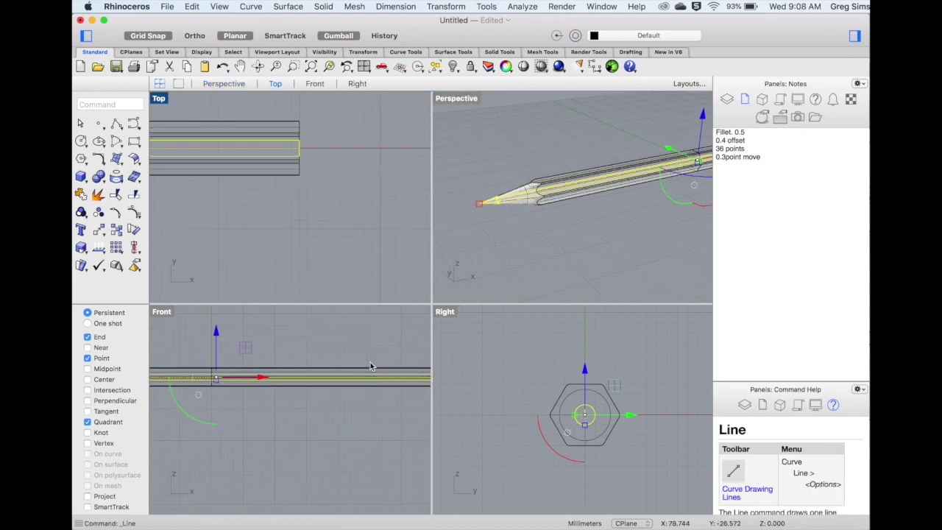
{"action": "scroll", "coordinate": [323, 386], "scroll_direction": "up", "scroll_amount": 5}
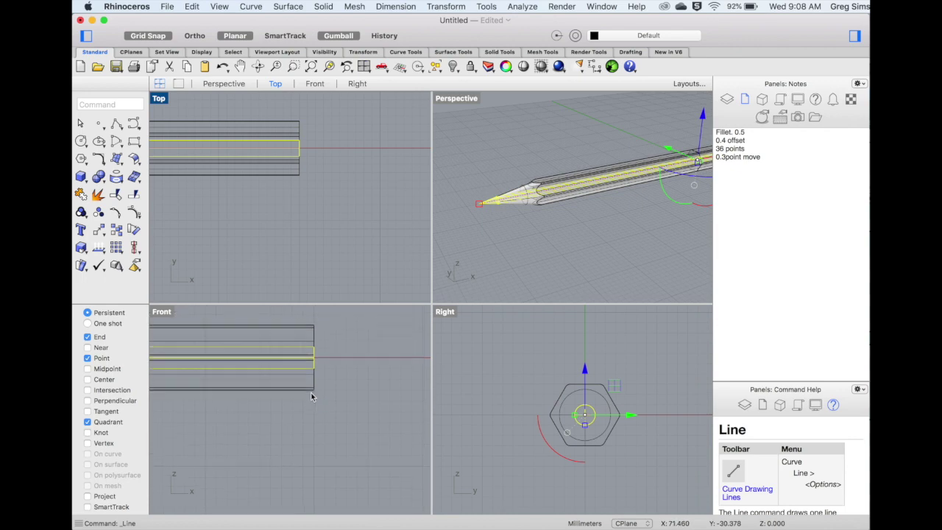
{"action": "scroll", "coordinate": [311, 393], "scroll_direction": "up", "scroll_amount": 3}
{"action": "left_click", "coordinate": [115, 126]}
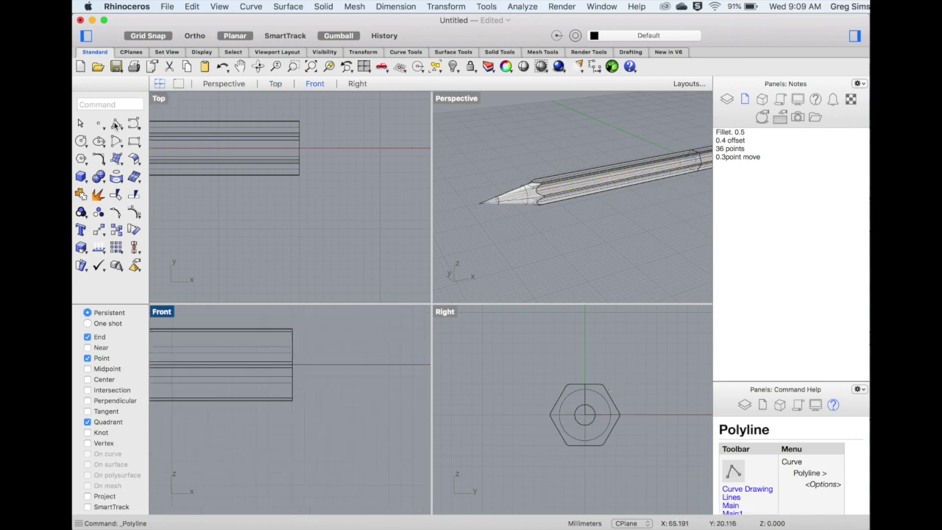
{"action": "left_click_drag", "start_coordinate": [116, 125], "coordinate": [143, 132]}
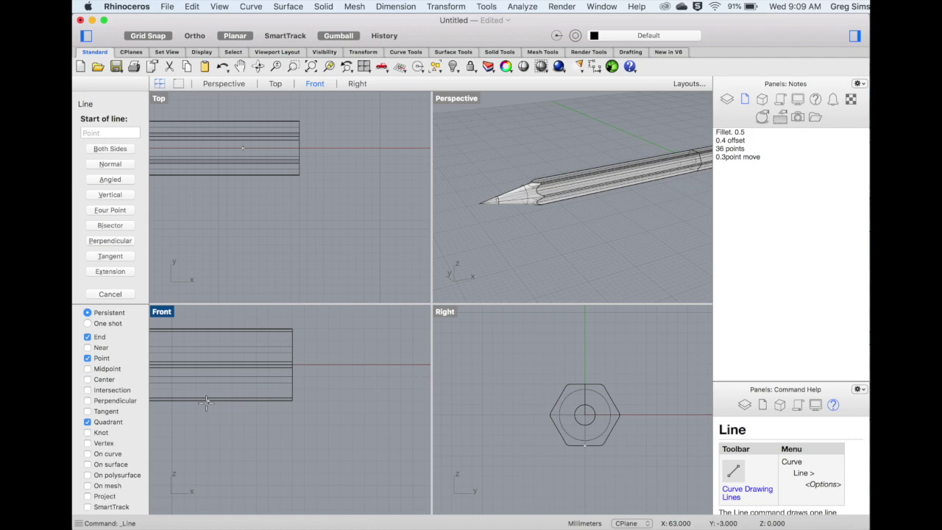
{"action": "left_click", "coordinate": [207, 401]}
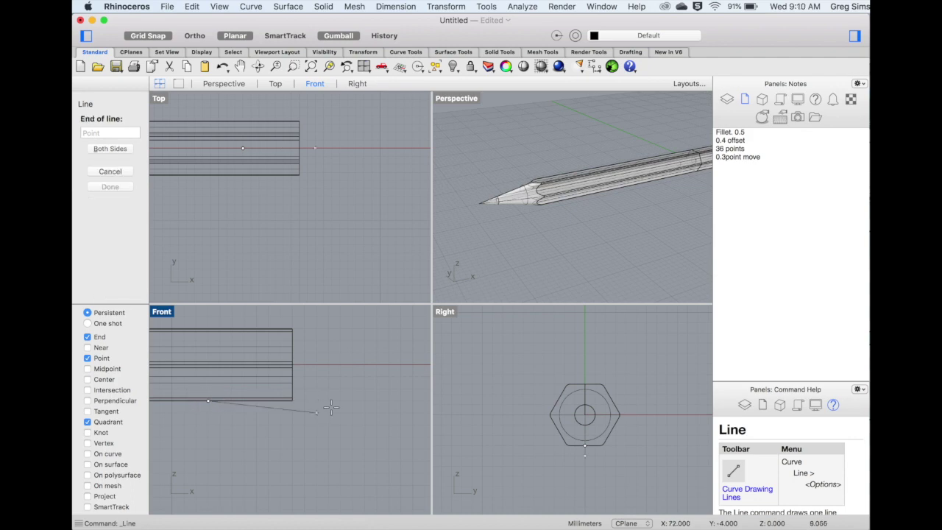
{"action": "left_click", "coordinate": [403, 400]}
Offset the horizontal line by 0.4 mm to the side below the body
{"action": "left_click", "coordinate": [373, 401]}
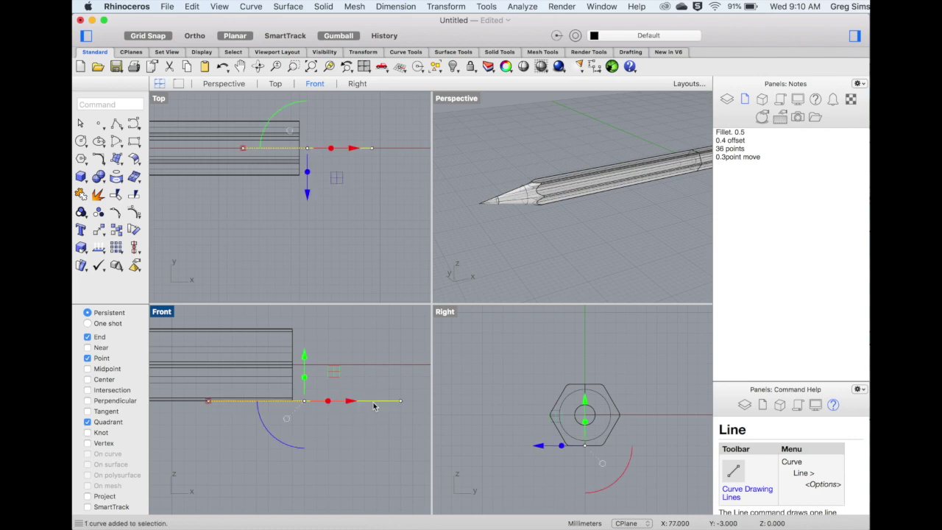
{"action": "left_click", "coordinate": [251, 6]}
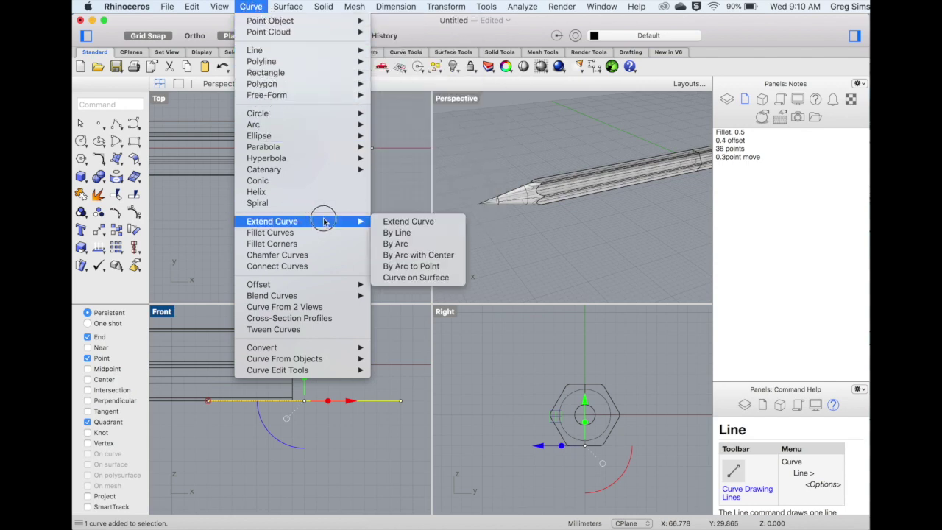
{"action": "left_click", "coordinate": [338, 284]}
{"action": "left_click", "coordinate": [395, 285]}
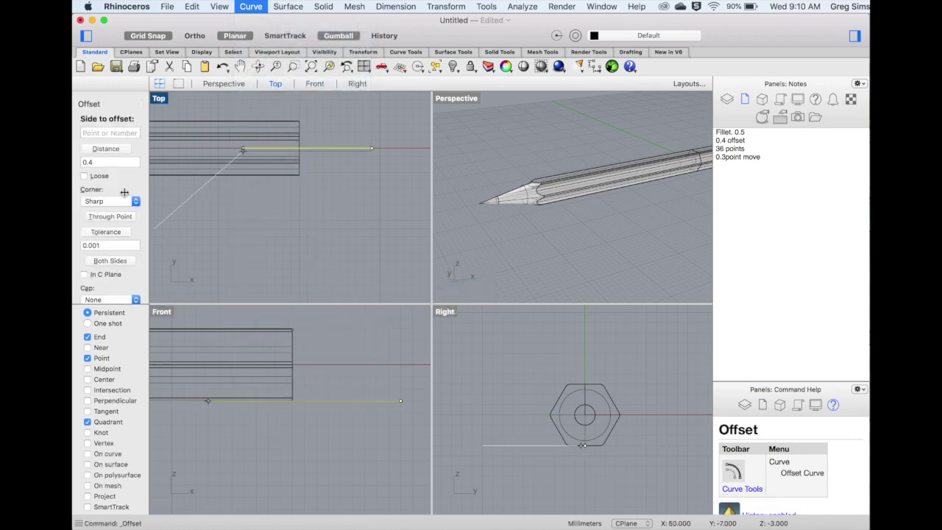
{"action": "left_click", "coordinate": [350, 412]}
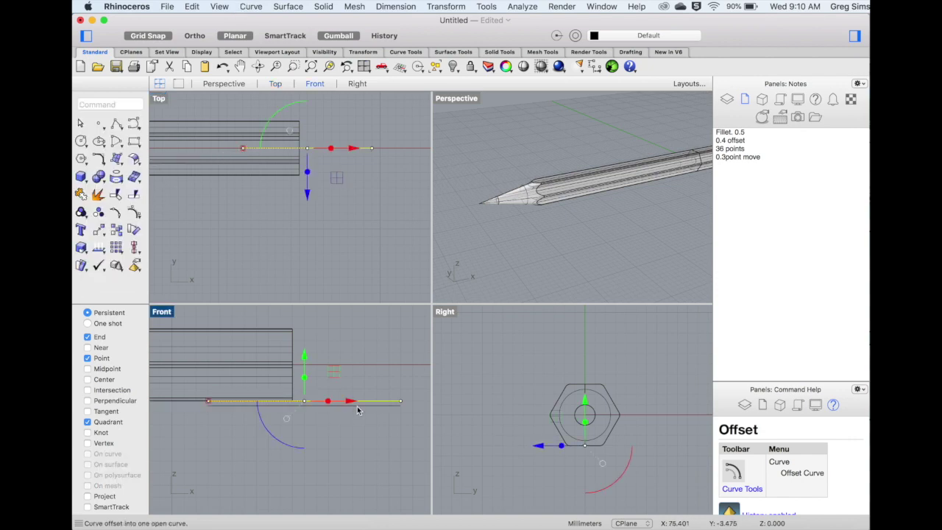
Rebuild the offset line with 36 points and degree 2, deleting the input
{"action": "left_click", "coordinate": [357, 406]}
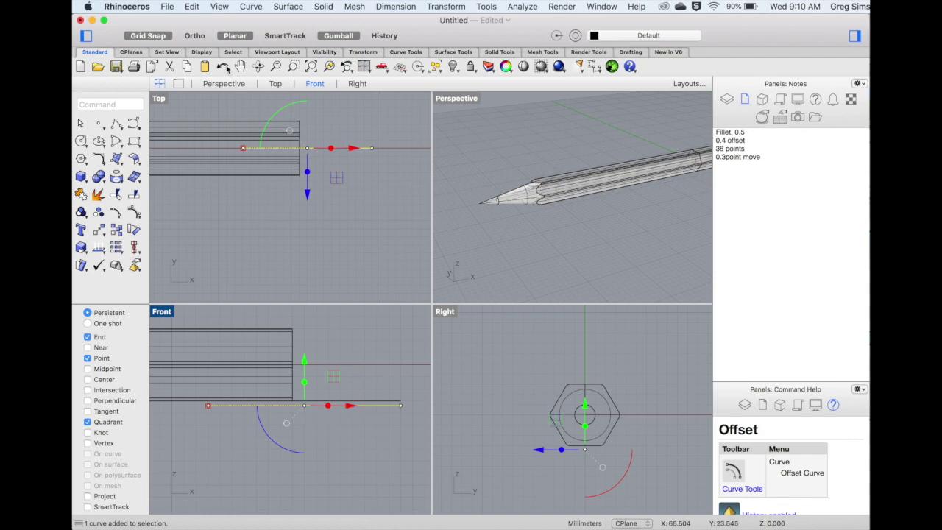
{"action": "left_click", "coordinate": [191, 6]}
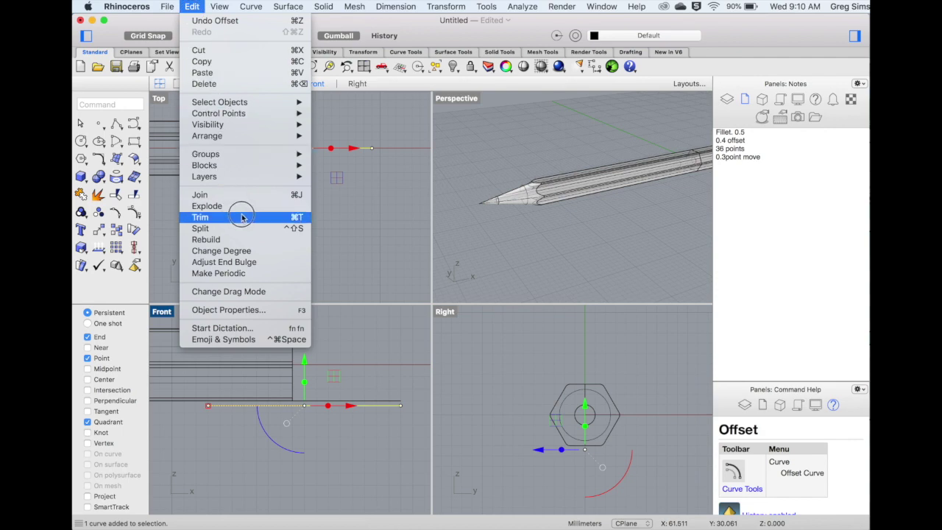
{"action": "left_click", "coordinate": [241, 240]}
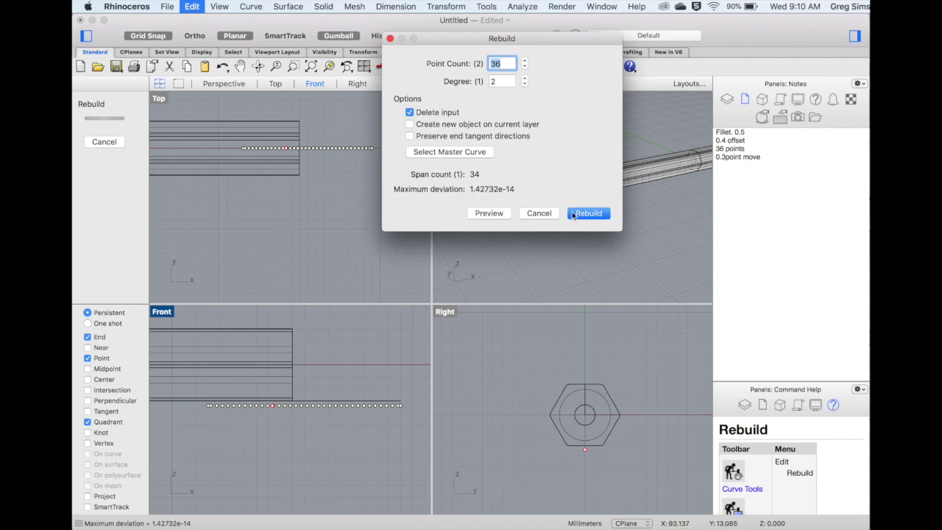
{"action": "key", "text": "Return"}
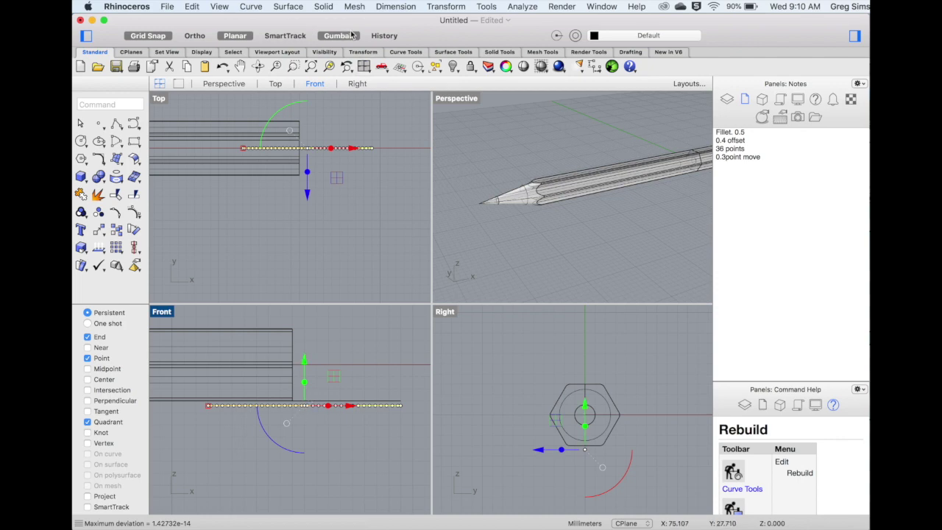
Hide the gumball and select every second control point of the rebuilt curve, six toward each end, leaving the middle stretch unselected
{"action": "left_click", "coordinate": [339, 35]}
{"action": "scroll", "coordinate": [214, 409], "scroll_direction": "up", "scroll_amount": 2}
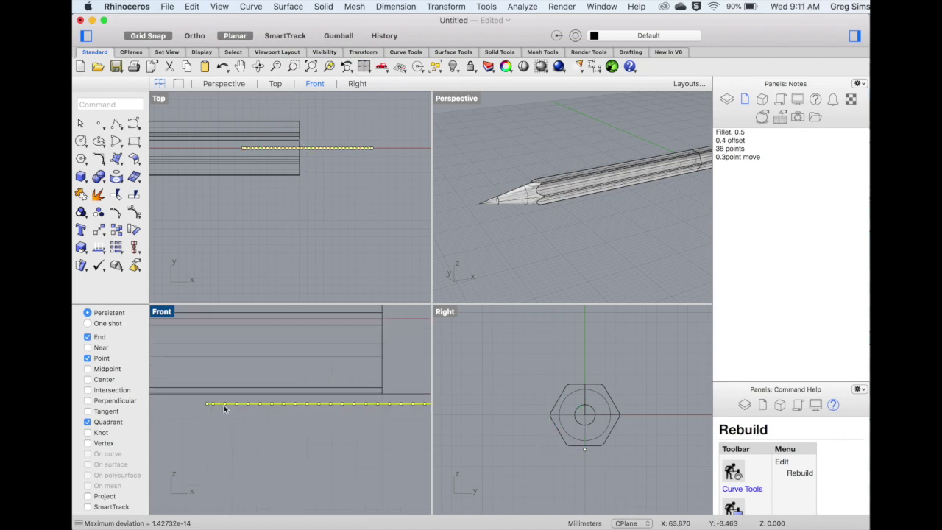
{"action": "left_click", "coordinate": [225, 404]}
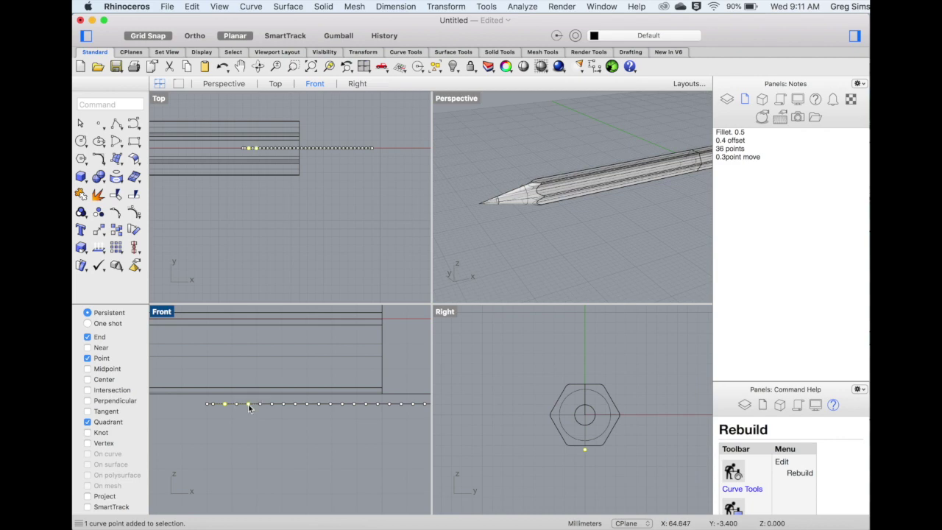
{"action": "left_click", "coordinate": [248, 404], "text": "shift"}
{"action": "left_click", "coordinate": [272, 404], "text": "shift"}
{"action": "left_click", "coordinate": [319, 404], "text": "shift"}
{"action": "scroll", "coordinate": [319, 405], "scroll_direction": "down", "scroll_amount": 7}
{"action": "scroll", "coordinate": [320, 406], "scroll_direction": "right", "scroll_amount": 3}
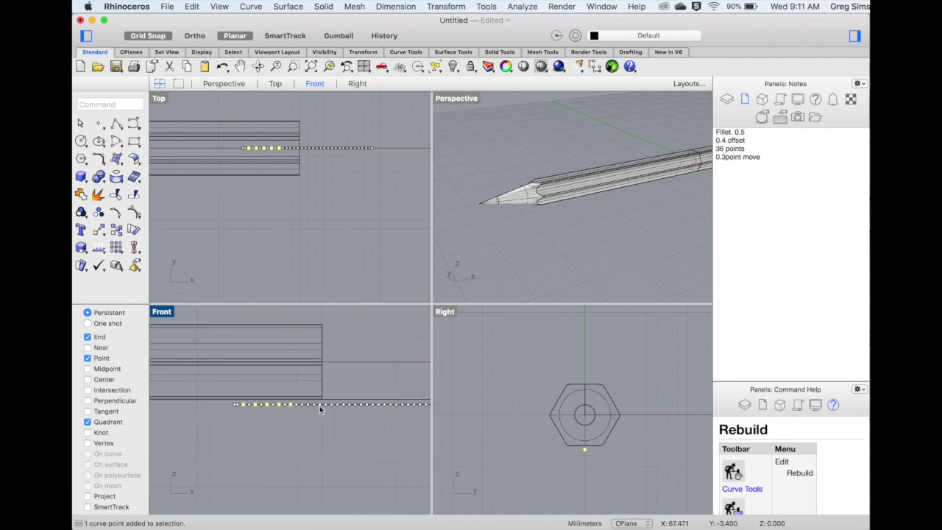
{"action": "left_click", "coordinate": [376, 405], "text": "shift"}
{"action": "left_click", "coordinate": [363, 405], "text": "shift"}
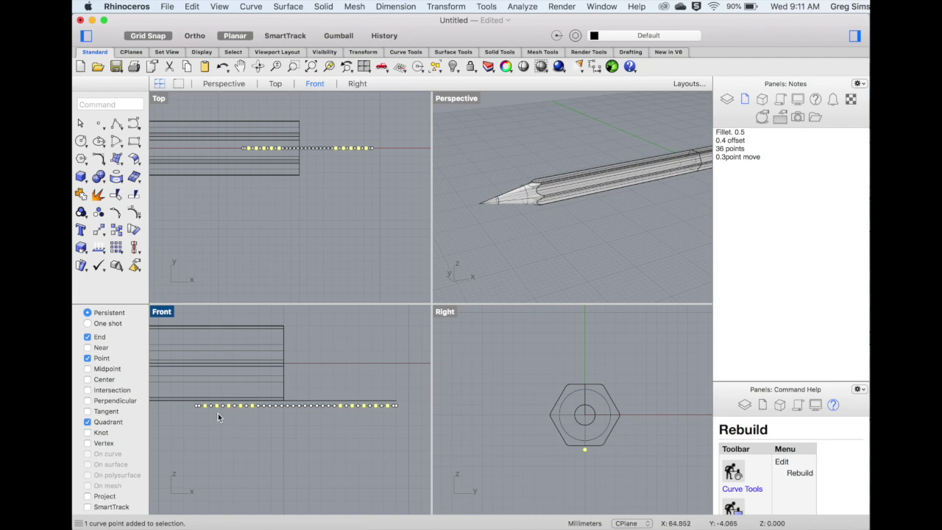
{"action": "left_click", "coordinate": [265, 409], "text": "shift"}
{"action": "left_click", "coordinate": [328, 407], "text": "shift"}
Show the gumball again and move the selected control points 0.3 mm straight down, away from the pencil body
{"action": "left_click", "coordinate": [341, 39]}
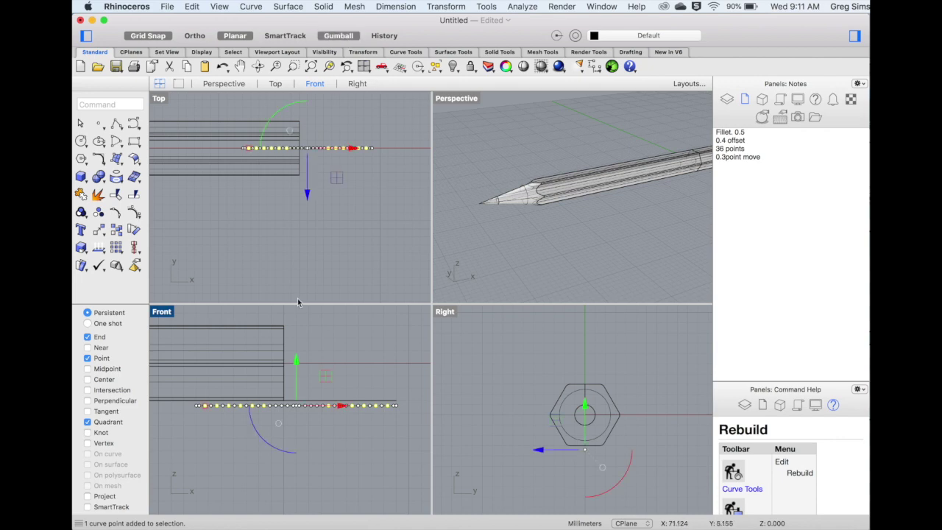
{"action": "left_click", "coordinate": [100, 230]}
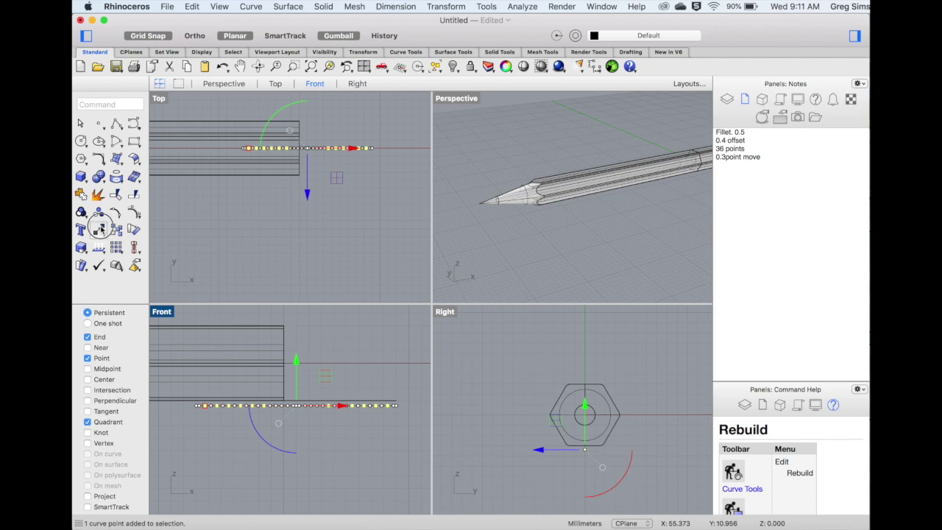
{"action": "left_click", "coordinate": [398, 405]}
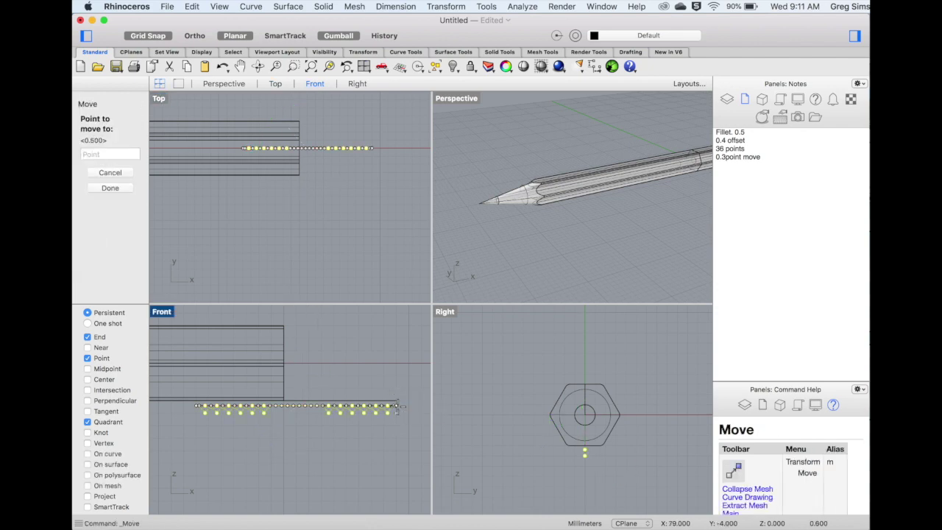
{"action": "type", "text": "."}
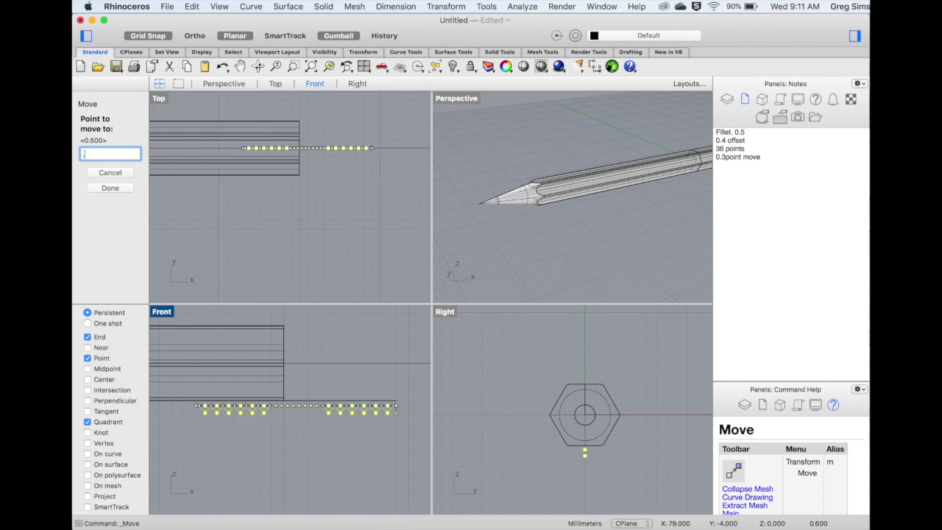
{"action": "type", "text": "3"}
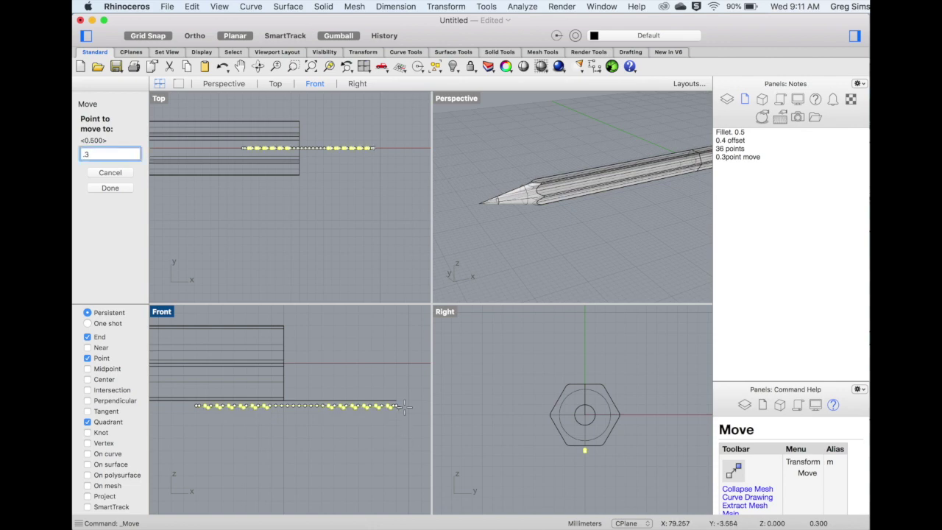
{"action": "key", "text": "shift"}
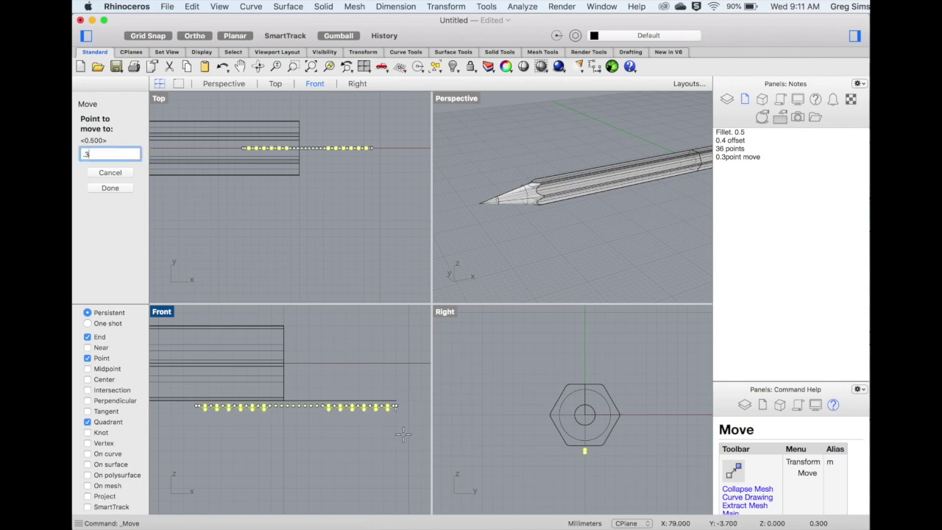
{"action": "key", "text": "Return"}
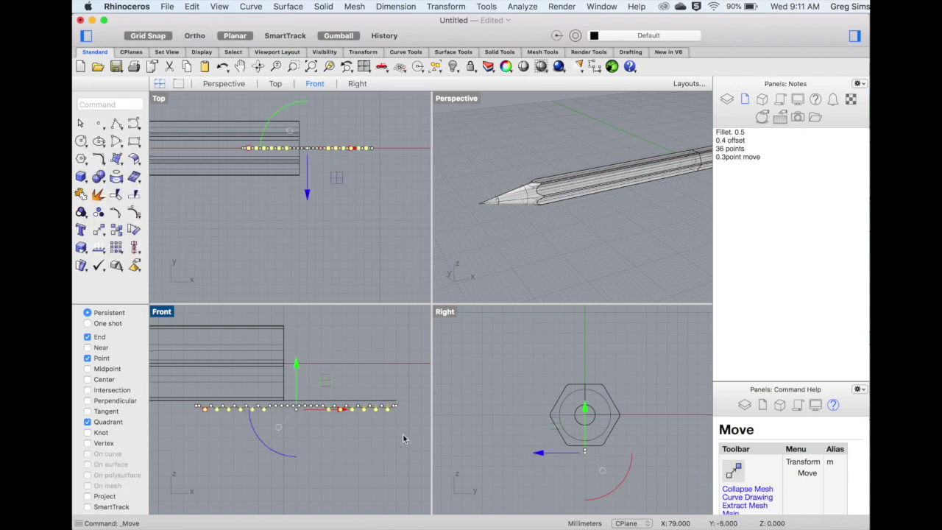
{"action": "left_click", "coordinate": [358, 367]}
Blend the straight line and the wavy curve at their ends beyond the pencil, with tangency on both sides and Join enabled
{"action": "scroll", "coordinate": [342, 397], "scroll_direction": "up", "scroll_amount": 3}
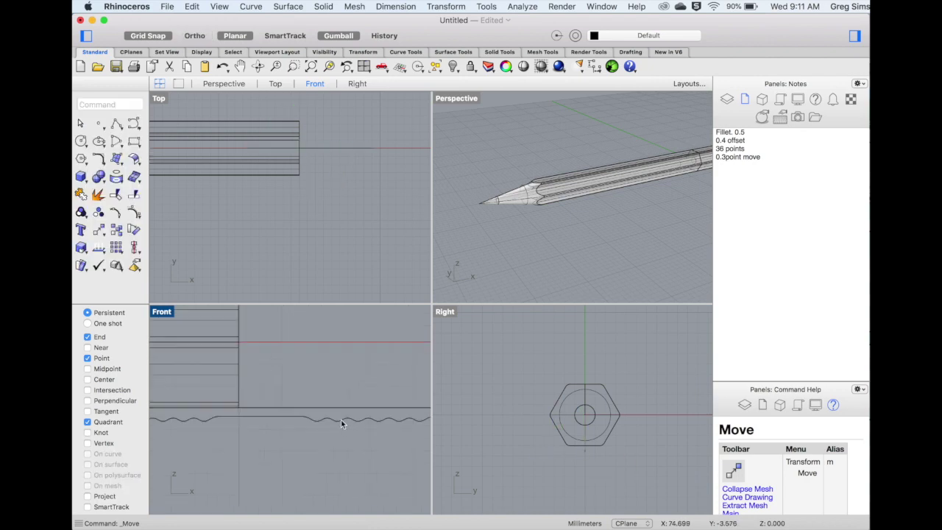
{"action": "scroll", "coordinate": [346, 399], "scroll_direction": "right", "scroll_amount": 3}
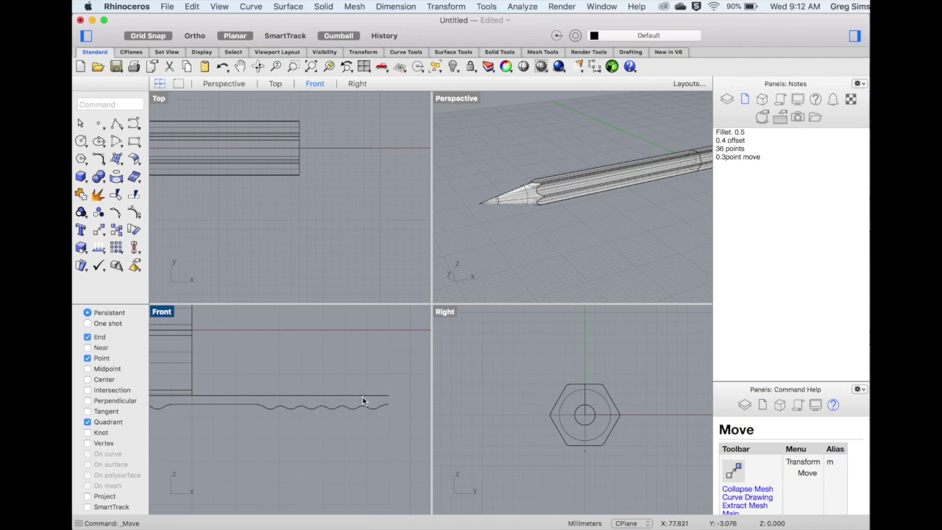
{"action": "left_click", "coordinate": [363, 399]}
{"action": "left_click", "coordinate": [364, 408], "text": "shift"}
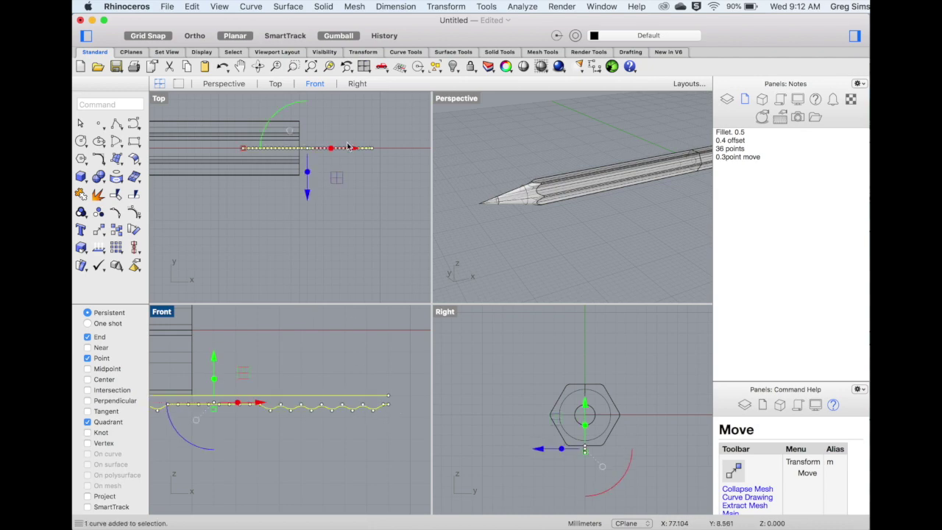
{"action": "left_click", "coordinate": [251, 7]}
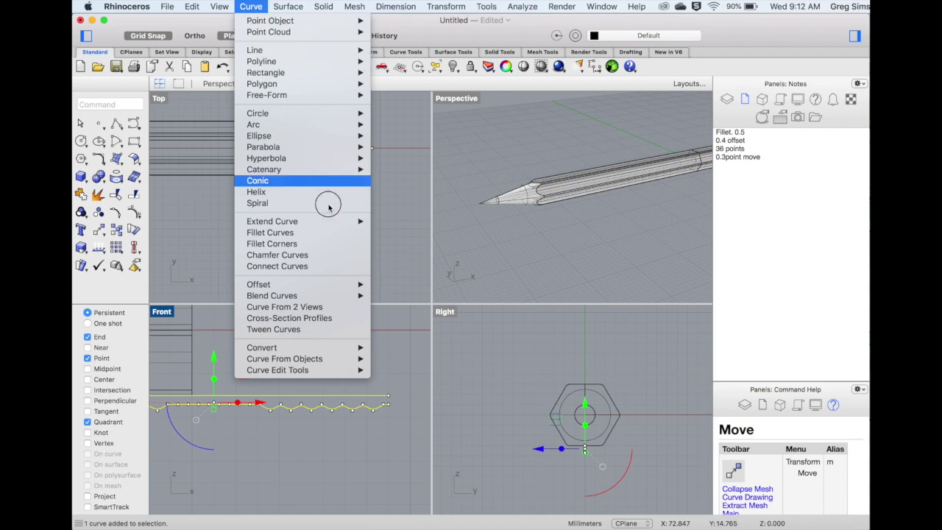
{"action": "mouse_move", "coordinate": [338, 295]}
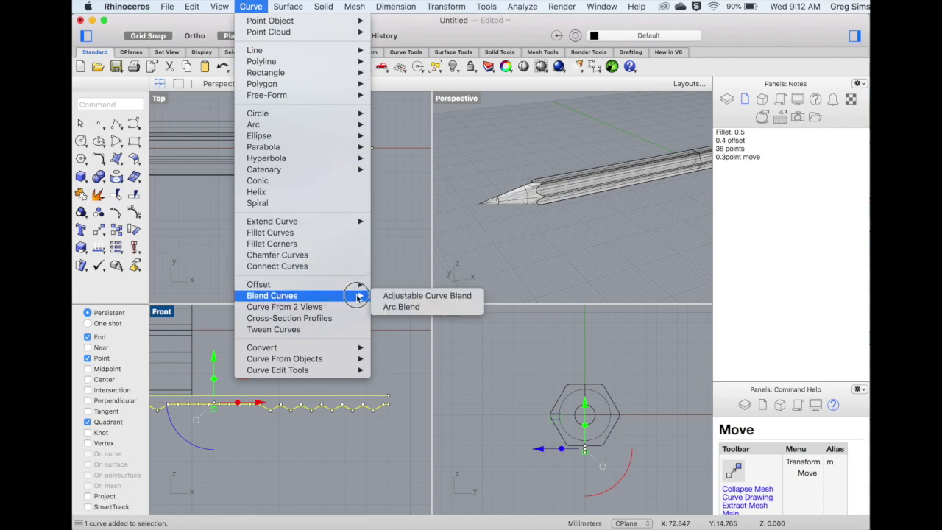
{"action": "left_click", "coordinate": [386, 298]}
{"action": "left_click", "coordinate": [382, 398]}
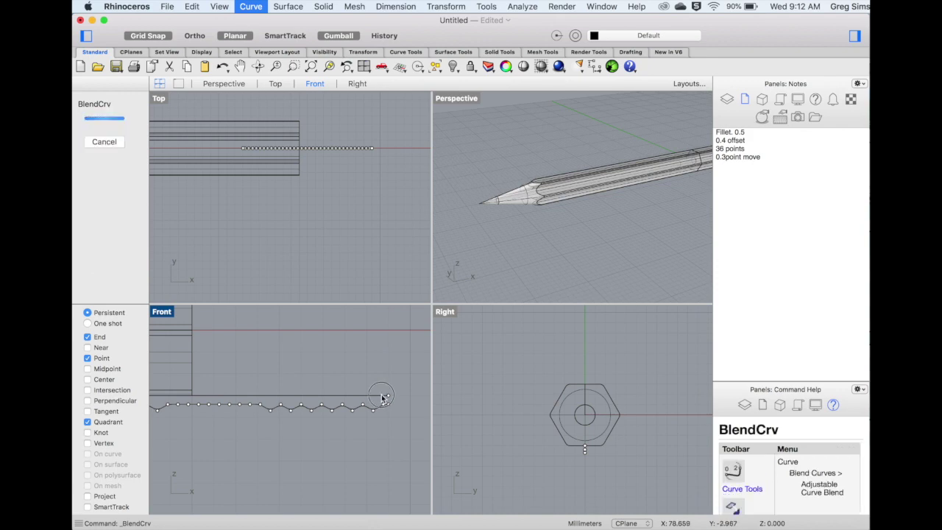
{"action": "left_click", "coordinate": [388, 411]}
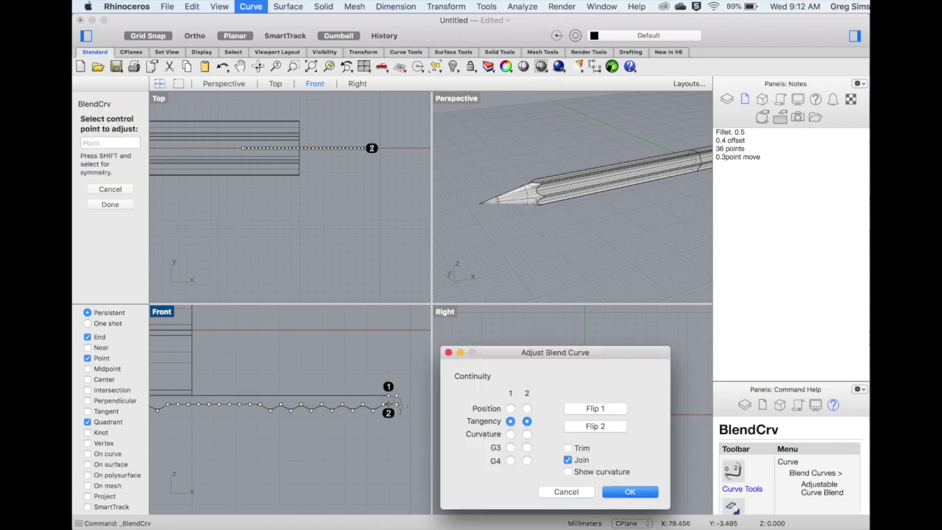
{"action": "left_click", "coordinate": [626, 492]}
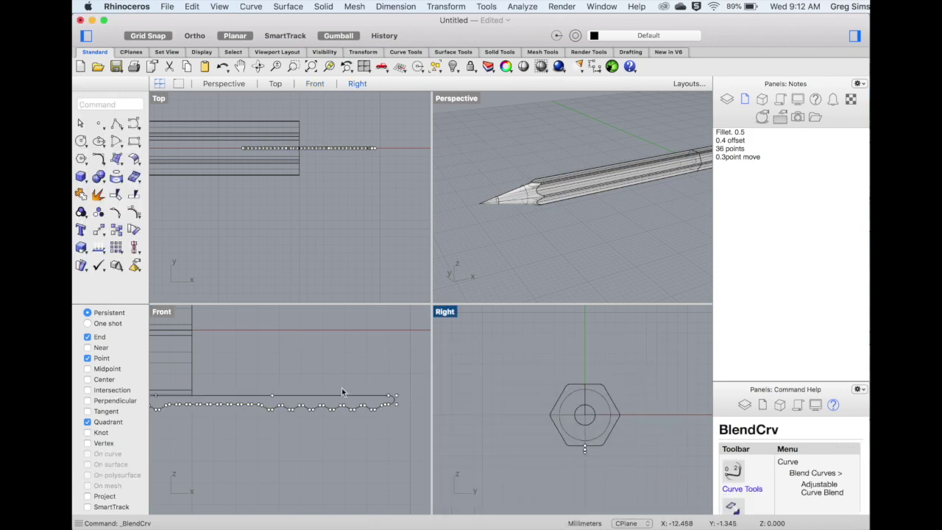
Close the profile's open end on the pencil body with a 0.4 mm vertical polyline between the two curve endpoints at X 63
{"action": "scroll", "coordinate": [343, 392], "scroll_direction": "down", "scroll_amount": 5}
{"action": "right_click_drag", "start_coordinate": [299, 380], "coordinate": [349, 386]}
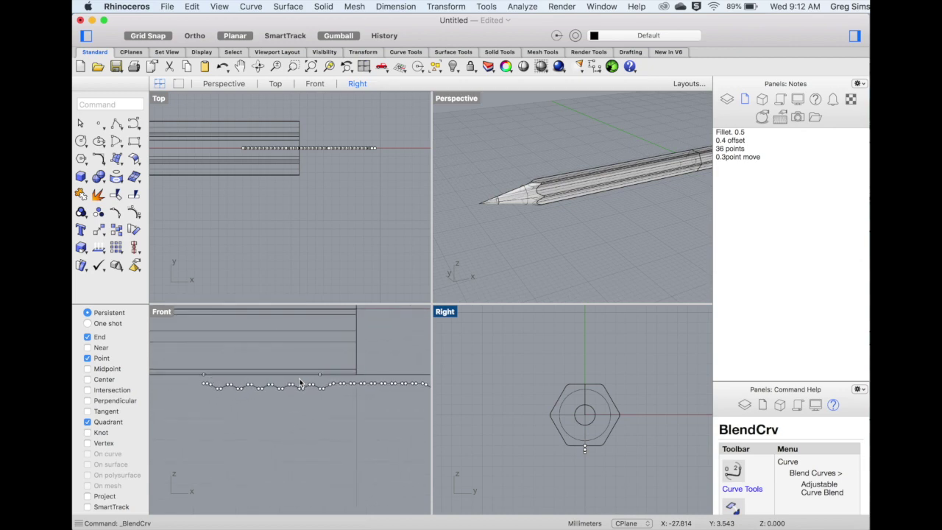
{"action": "left_click", "coordinate": [258, 382]}
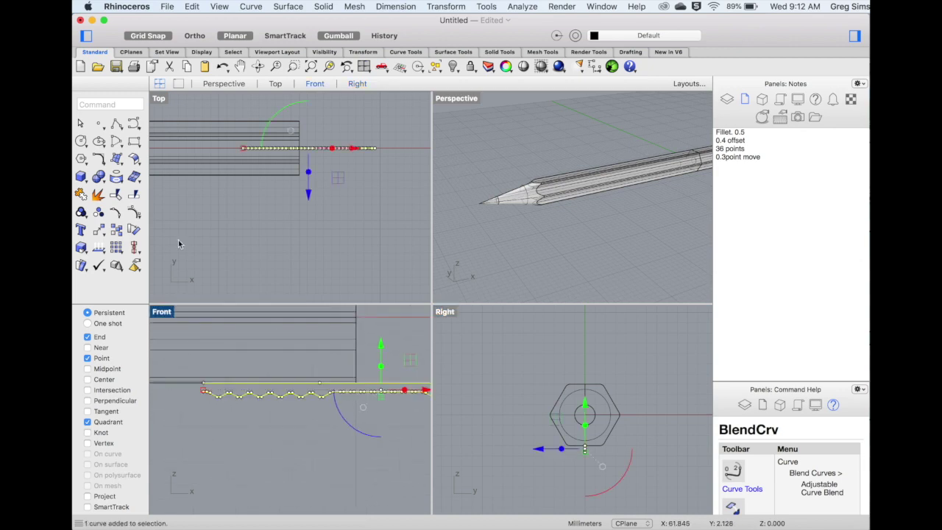
{"action": "left_click", "coordinate": [117, 124]}
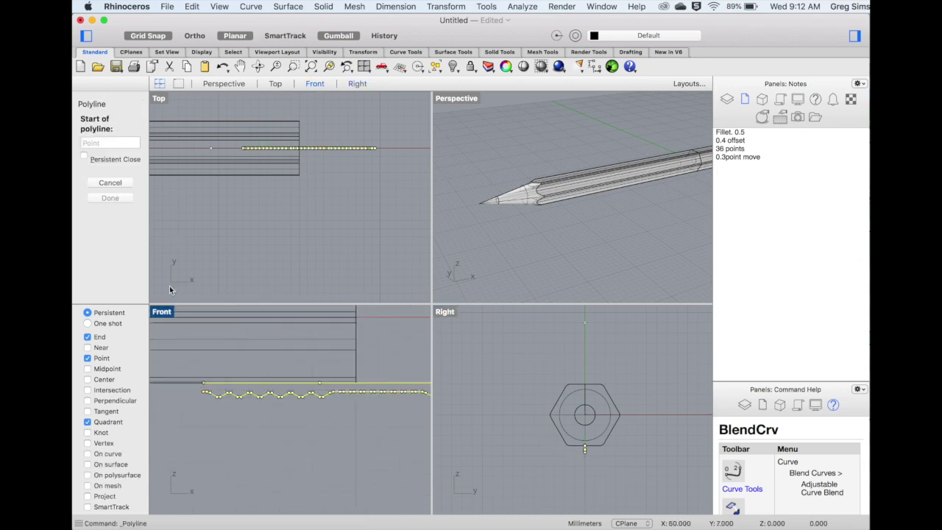
{"action": "left_click", "coordinate": [204, 382]}
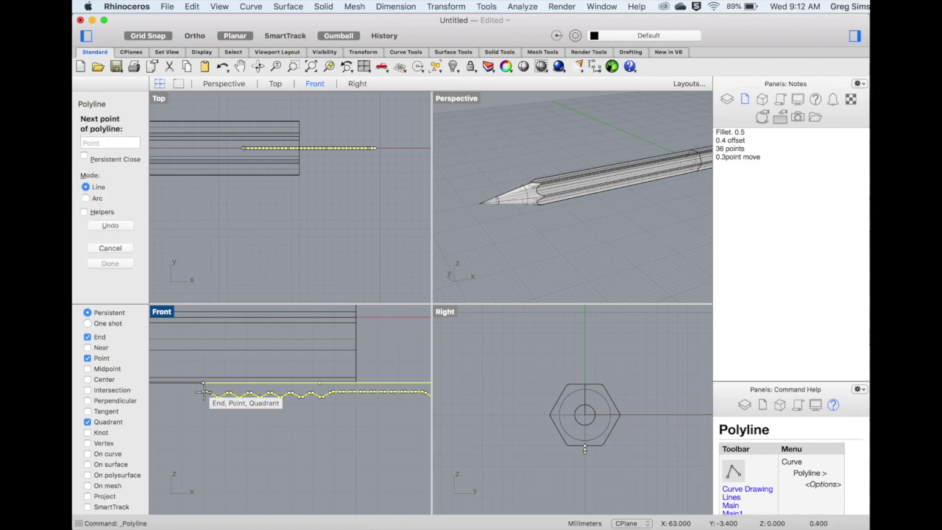
{"action": "left_click", "coordinate": [203, 392]}
{"action": "key", "text": "Return"}
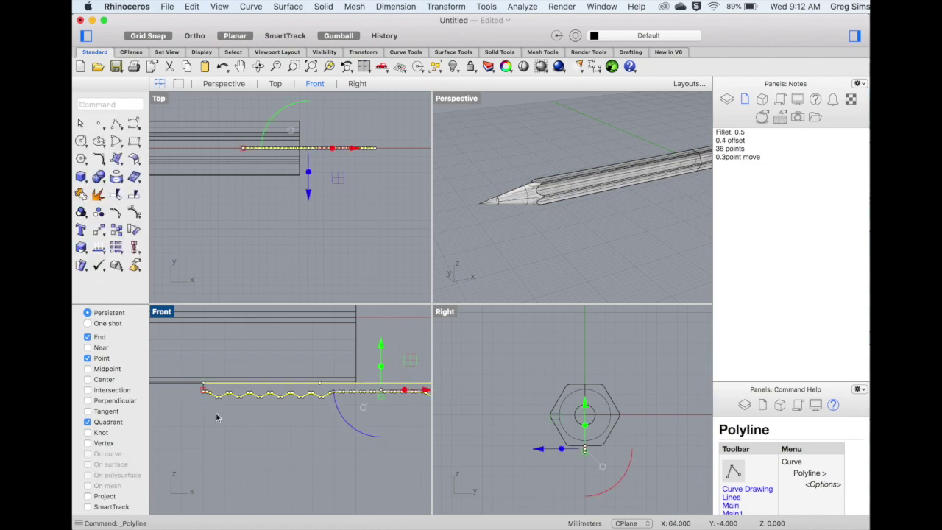
Join the short vertical line and the wavy profile into one closed curve
{"action": "left_click", "coordinate": [203, 382]}
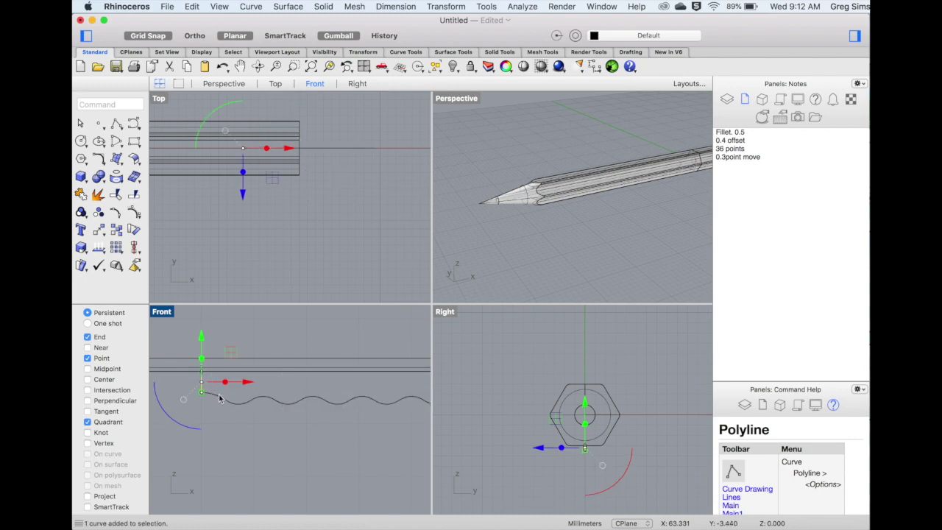
{"action": "left_click", "coordinate": [220, 396], "text": "shift"}
{"action": "left_click", "coordinate": [81, 195]}
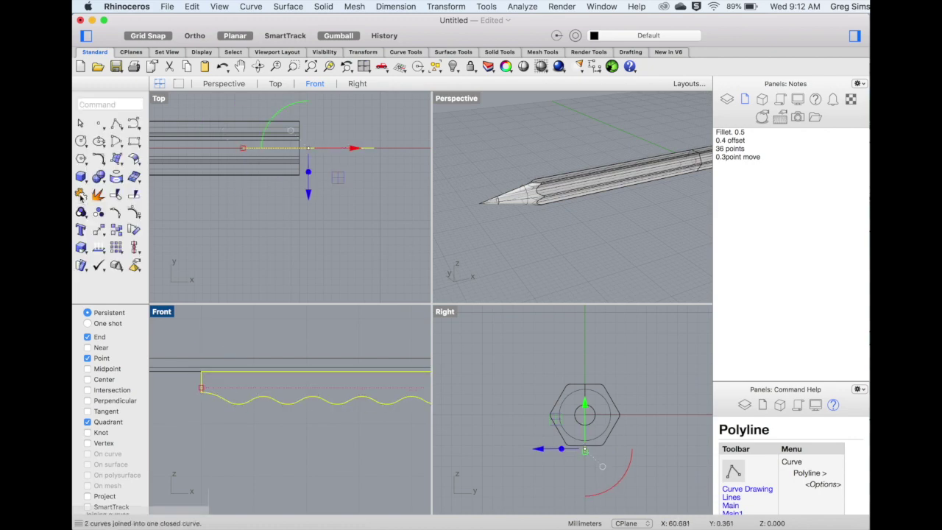
{"action": "left_click", "coordinate": [348, 285]}
{"action": "scroll", "coordinate": [328, 452], "scroll_direction": "down", "scroll_amount": 2}
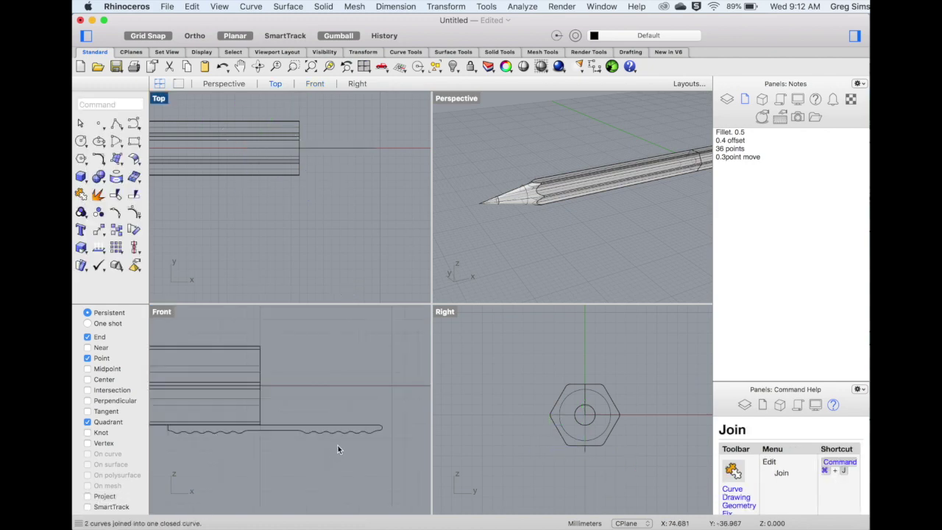
Draw a degree 3 control point curve in the Front view from X 73, Y -3 through X 79, 81 and 83, ending on the centre axis
{"action": "left_click", "coordinate": [134, 127]}
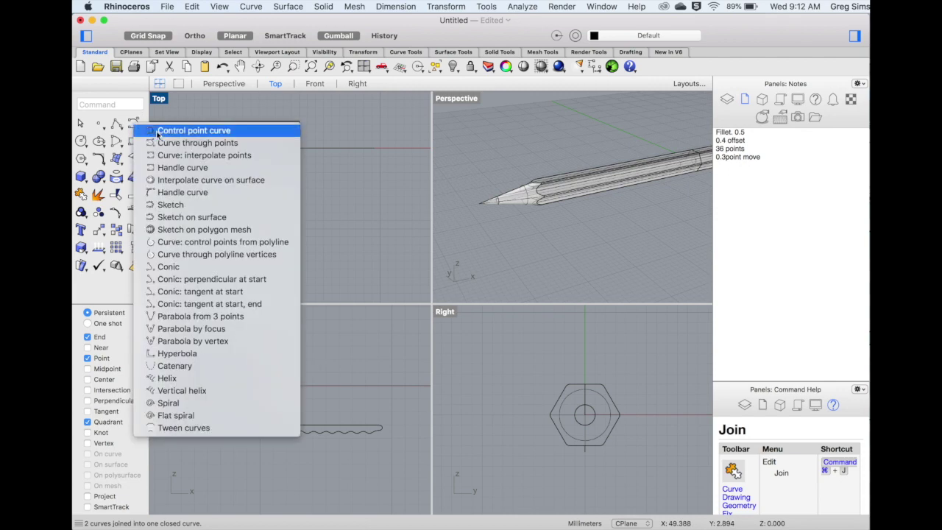
{"action": "left_click", "coordinate": [157, 131]}
{"action": "scroll", "coordinate": [290, 392], "scroll_direction": "down", "scroll_amount": 2}
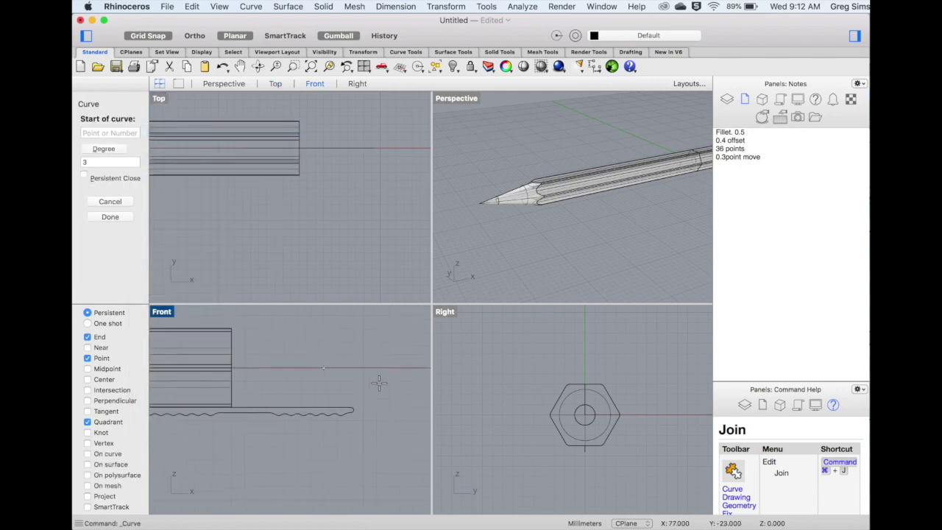
{"action": "left_click", "coordinate": [272, 406]}
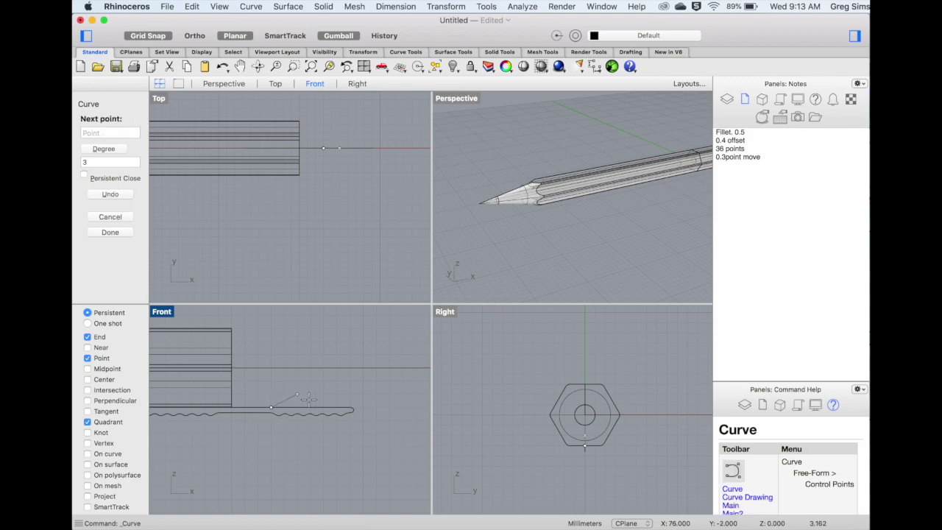
{"action": "left_click", "coordinate": [351, 405]}
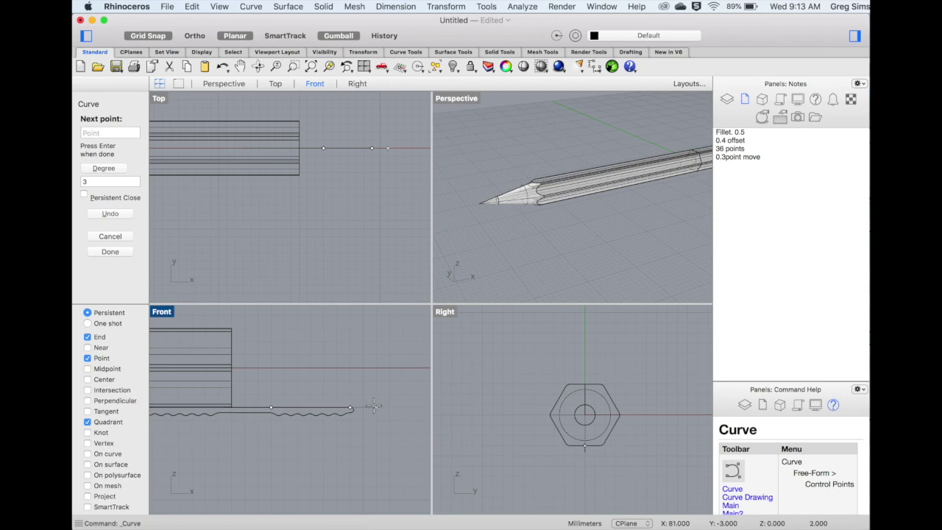
{"action": "left_click", "coordinate": [374, 407]}
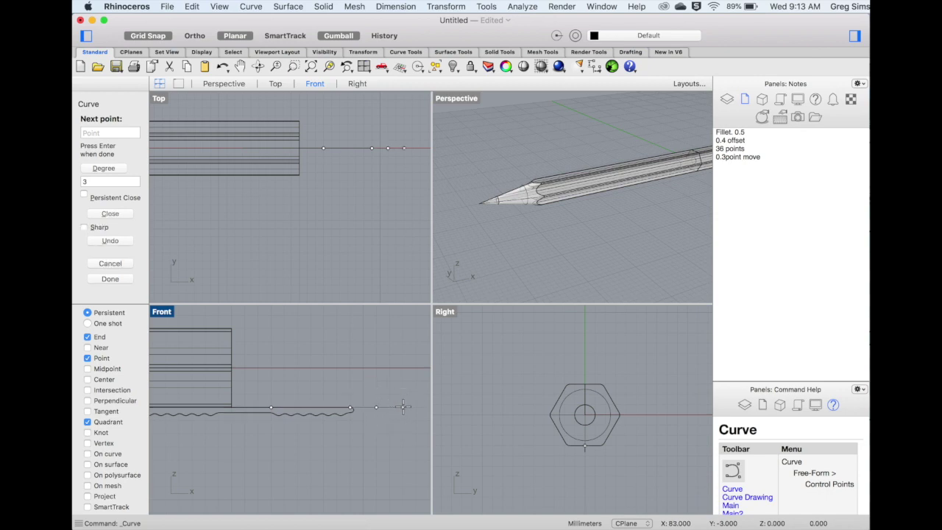
{"action": "left_click", "coordinate": [403, 407]}
{"action": "left_click", "coordinate": [404, 367]}
{"action": "key", "text": "Return"}
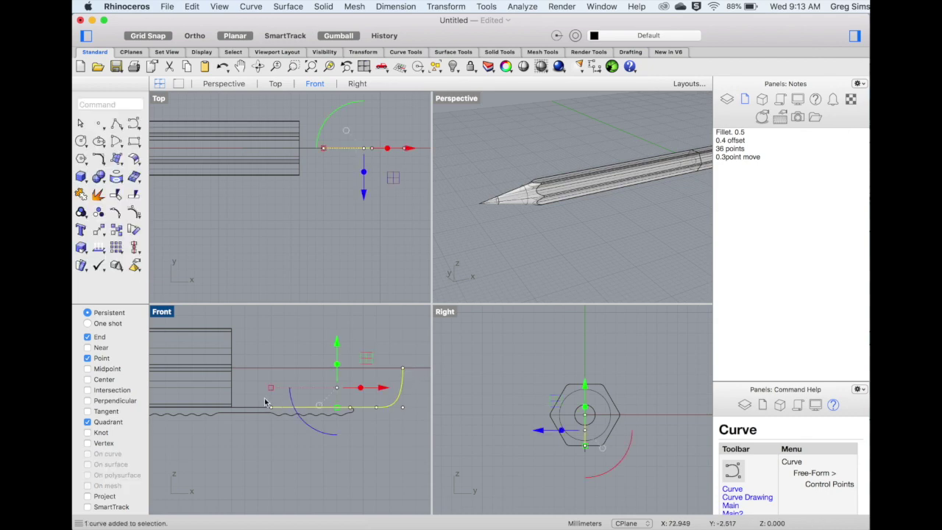
Draw a vertical line about 3 mm long from the new curve's start up to the centre axis
{"action": "left_click", "coordinate": [114, 124]}
{"action": "left_click", "coordinate": [136, 127]}
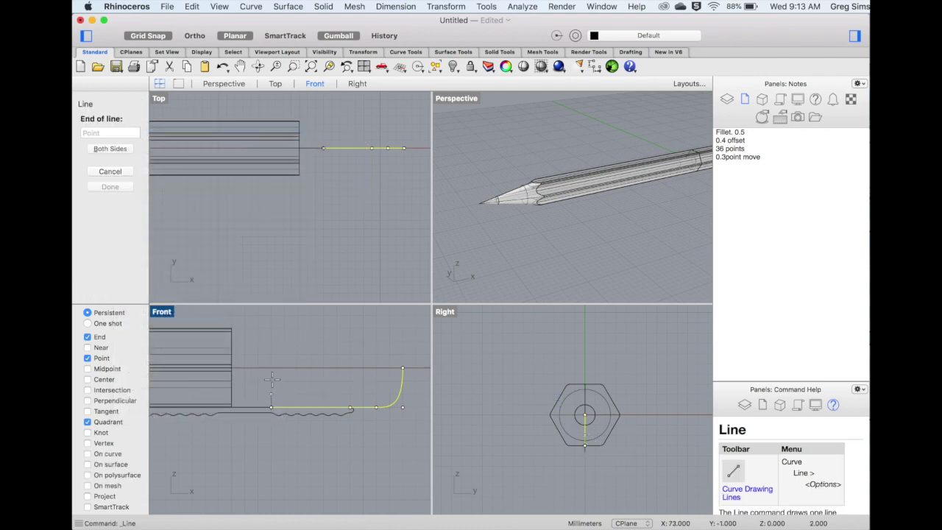
{"action": "key", "text": "Escape"}
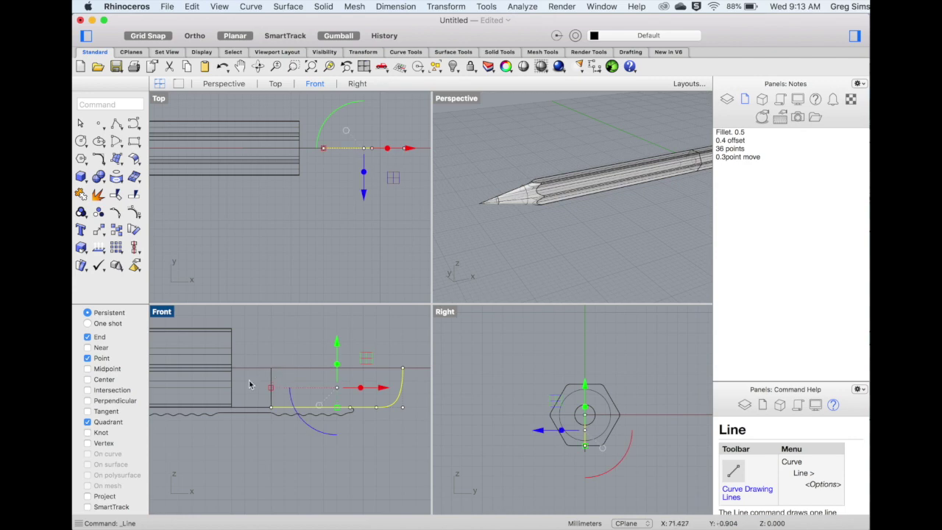
Join the vertical line and the rounded end curve into one open profile in the Front view
{"action": "left_click", "coordinate": [271, 381]}
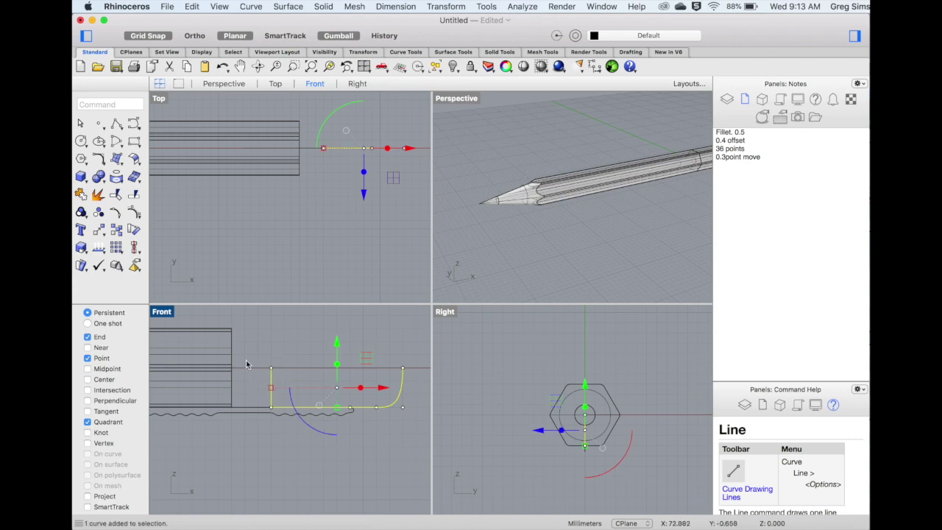
{"action": "left_click", "coordinate": [81, 194]}
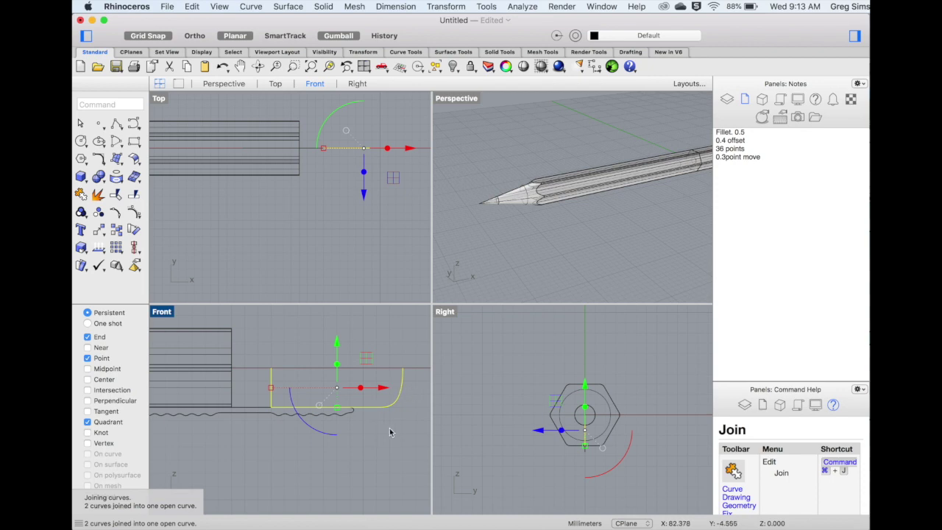
{"action": "left_click", "coordinate": [276, 427]}
Revolve the ridged profile and the rounded end profile a full circle around the pencil's centre axis, starting the axis at X 71, Y 0
{"action": "left_click", "coordinate": [288, 6]}
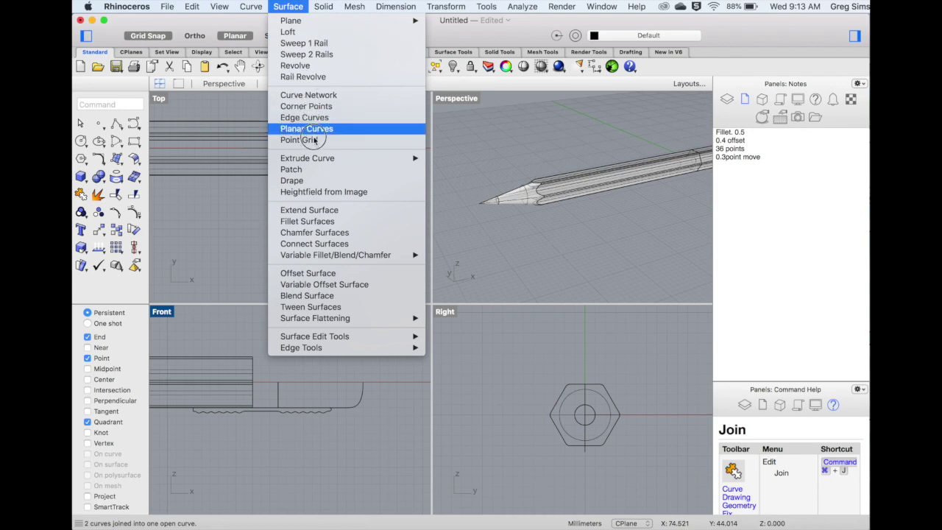
{"action": "left_click", "coordinate": [302, 65]}
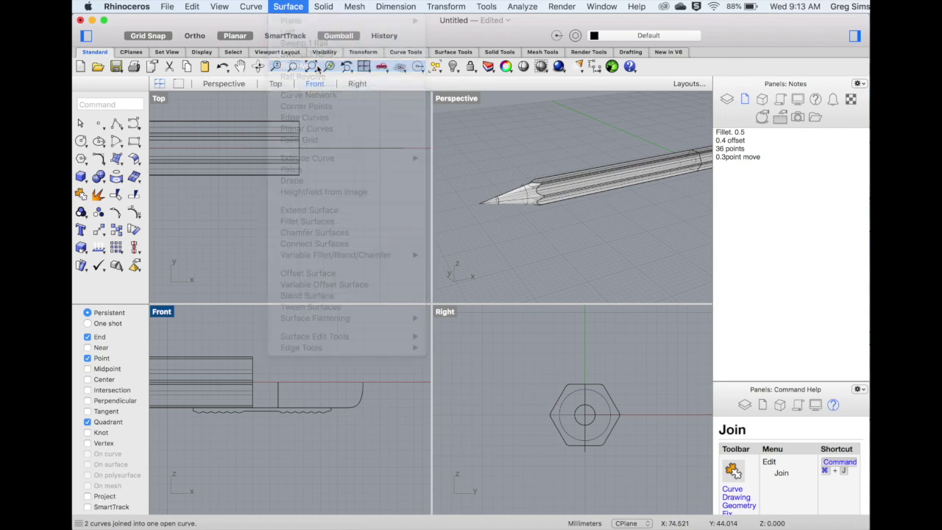
{"action": "left_click", "coordinate": [296, 410]}
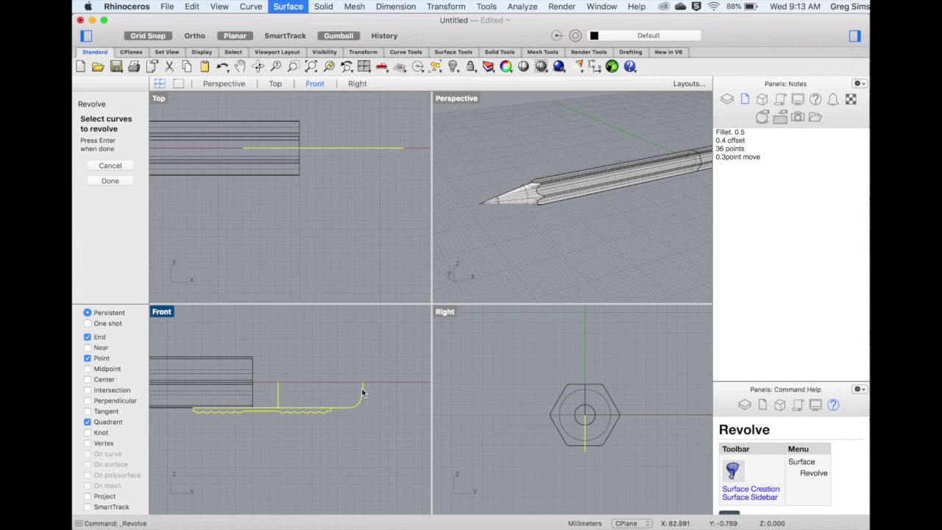
{"action": "key", "text": "Return"}
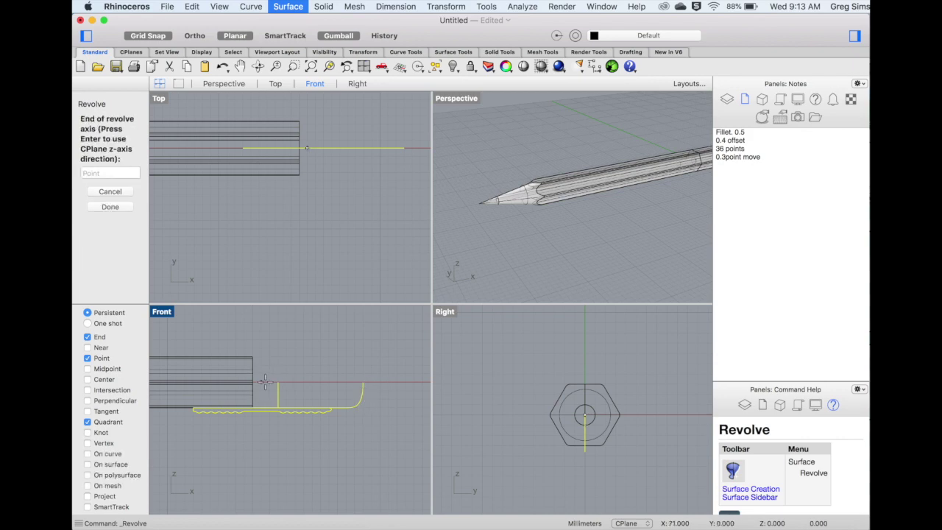
{"action": "left_click", "coordinate": [414, 382]}
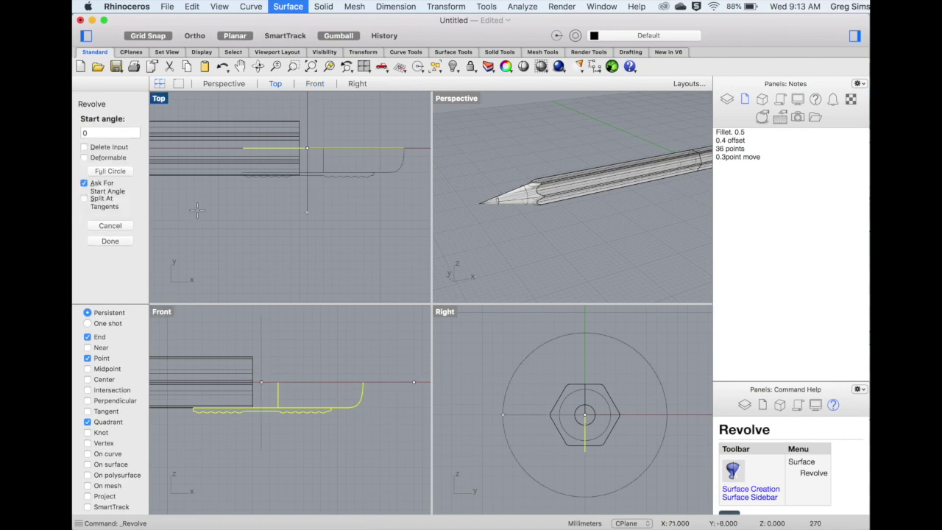
{"action": "left_click", "coordinate": [120, 173]}
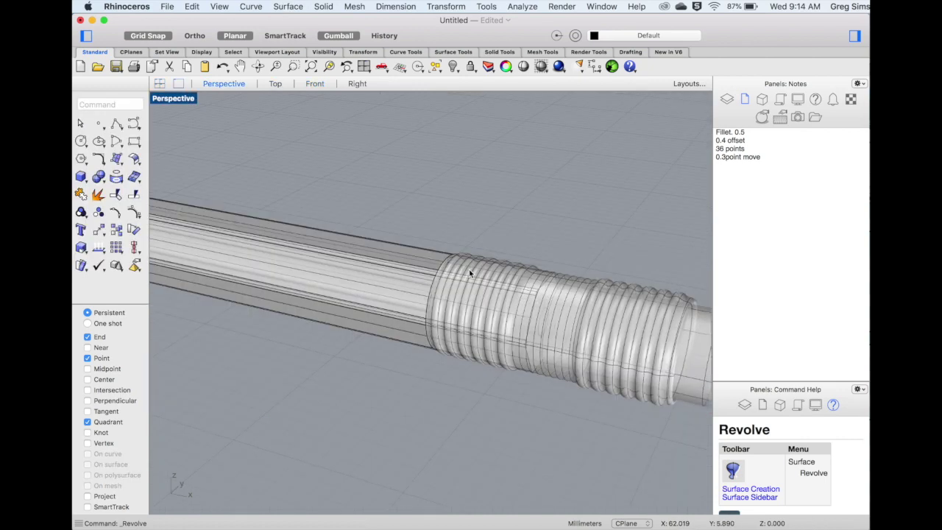
Subtract the ridged ferrule from the pencil body with a Boolean Difference, leaving Delete Input off
{"action": "scroll", "coordinate": [469, 269], "scroll_direction": "down", "scroll_amount": 10}
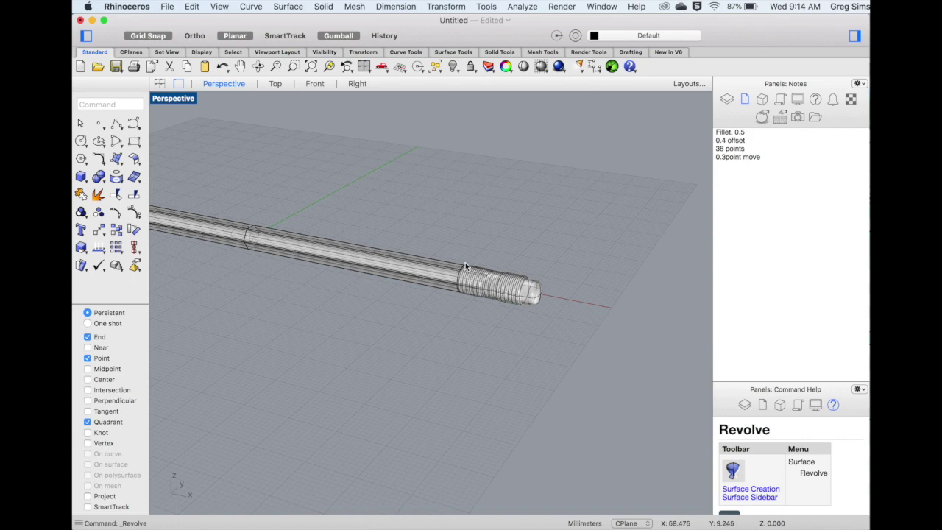
{"action": "left_click", "coordinate": [323, 7]}
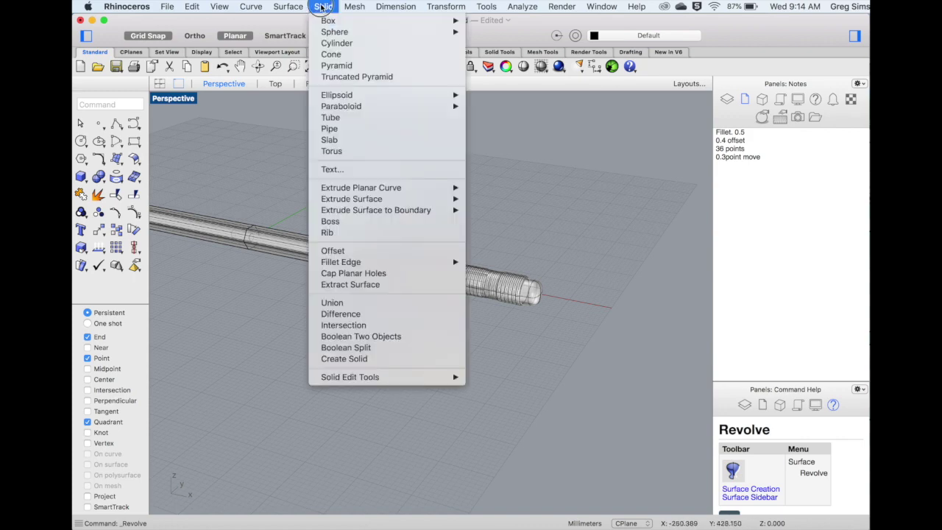
{"action": "left_click", "coordinate": [366, 315]}
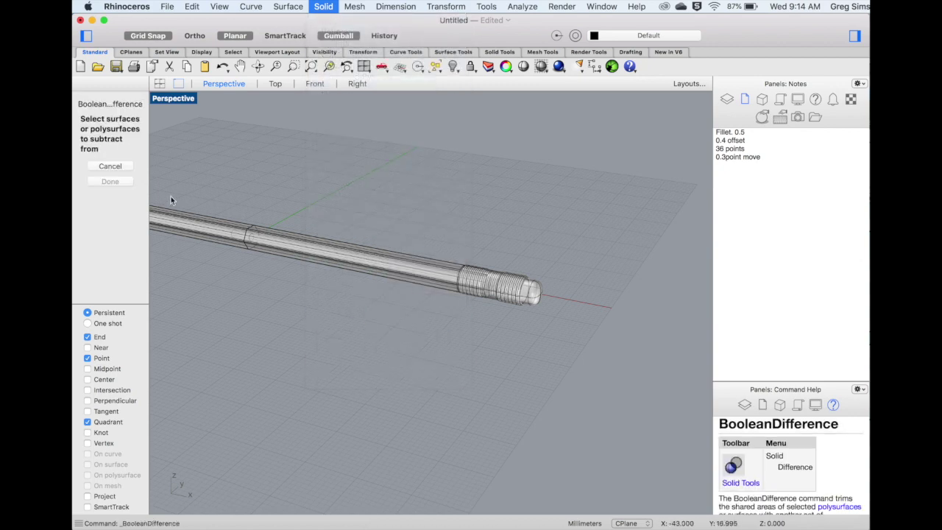
{"action": "left_click", "coordinate": [432, 261]}
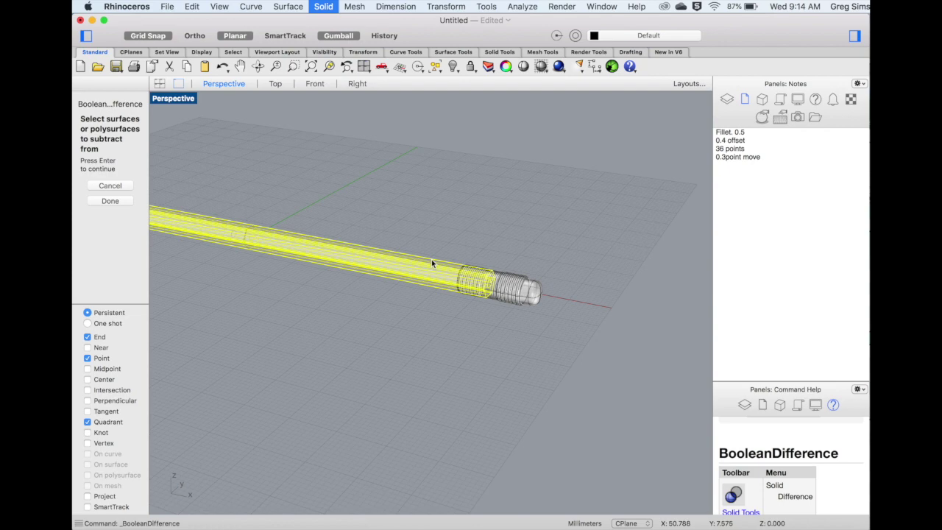
{"action": "key", "text": "Return"}
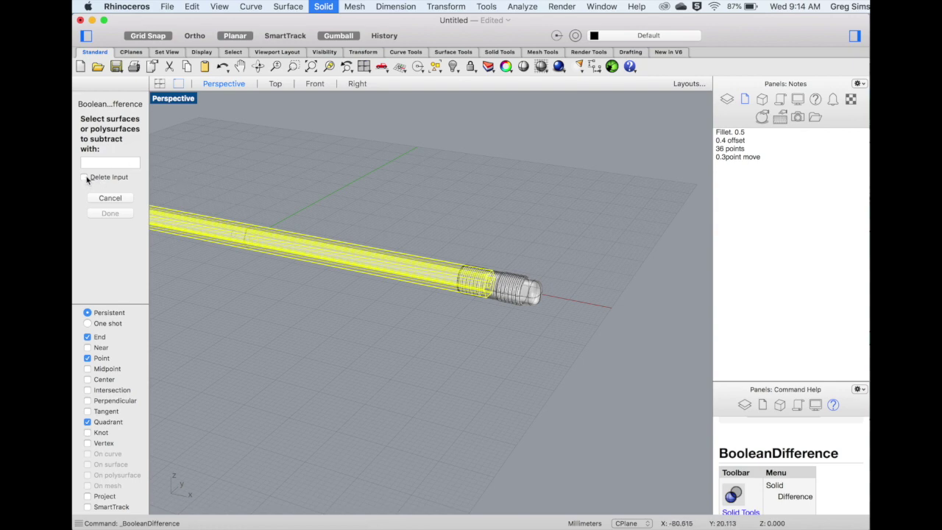
{"action": "left_click", "coordinate": [516, 279]}
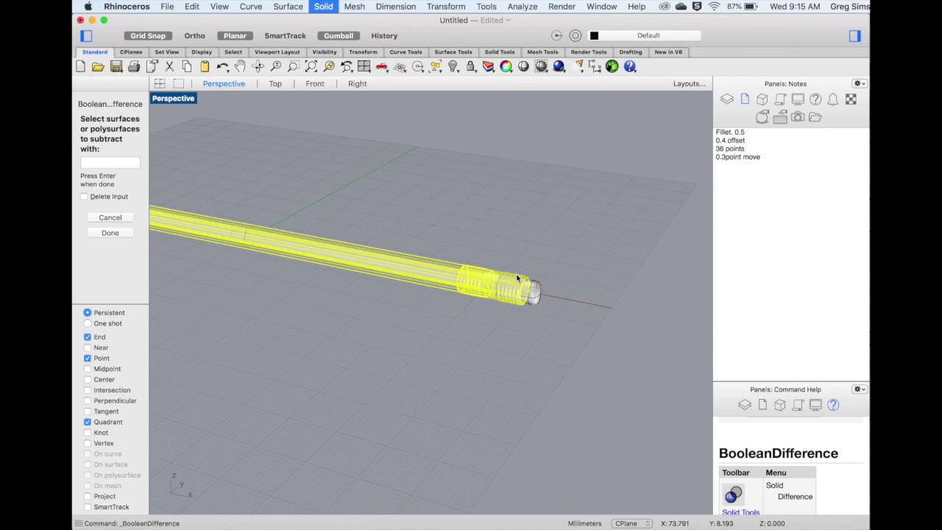
{"action": "key", "text": "Return"}
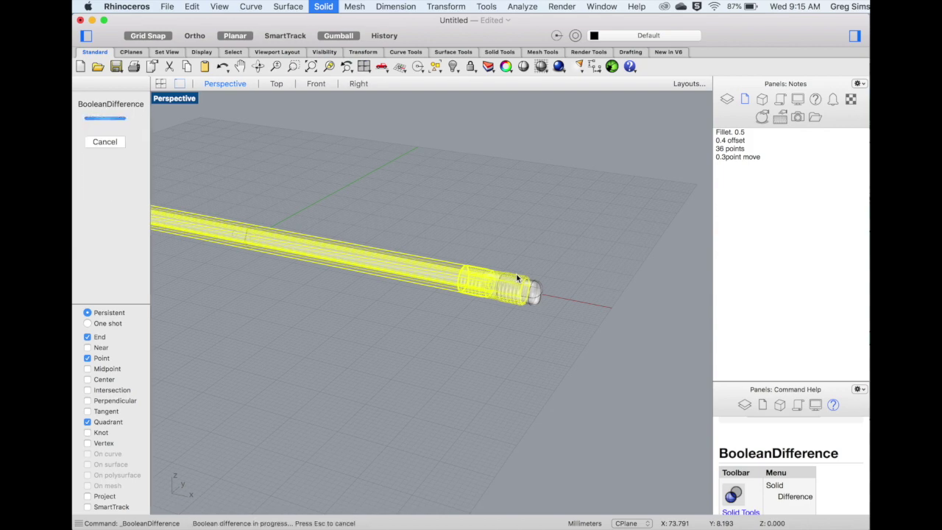
Slide the pencil body along the X axis away from the ferrule and examine the cut end
{"action": "left_click", "coordinate": [413, 288]}
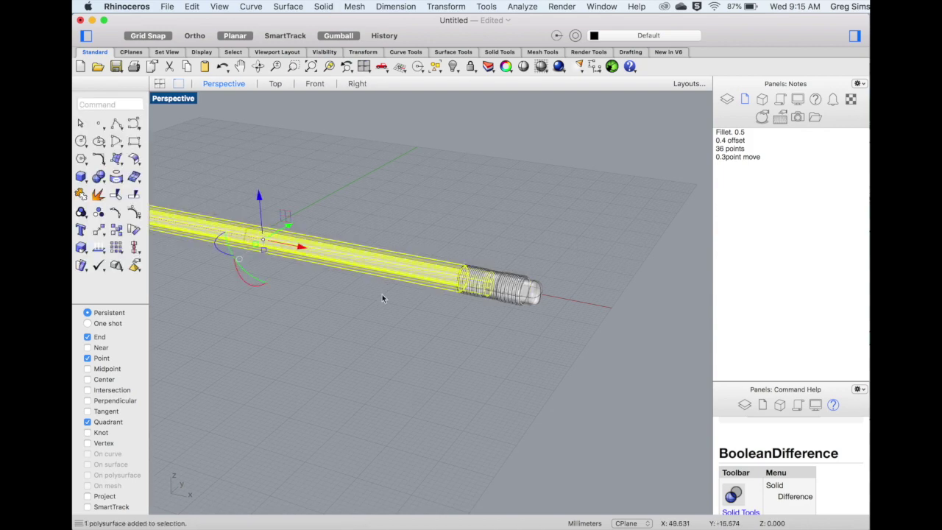
{"action": "scroll", "coordinate": [382, 294], "scroll_direction": "down", "scroll_amount": 3}
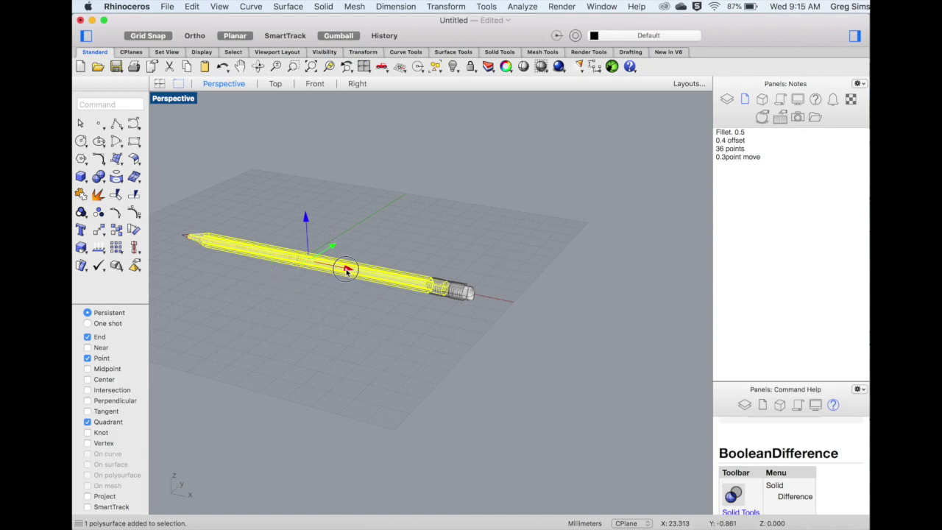
{"action": "left_click_drag", "start_coordinate": [345, 269], "coordinate": [313, 265]}
{"action": "left_click", "coordinate": [430, 258]}
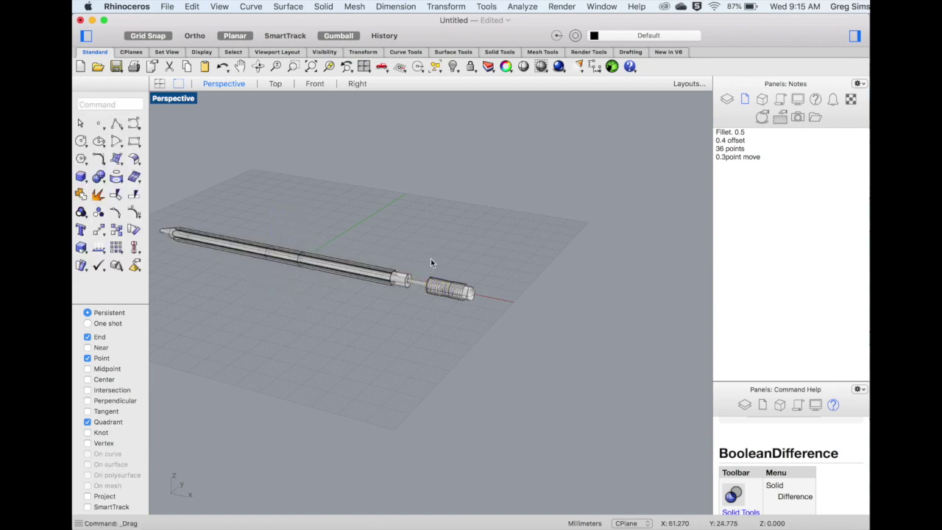
{"action": "scroll", "coordinate": [431, 253], "scroll_direction": "up", "scroll_amount": 5}
{"action": "right_click_drag", "start_coordinate": [431, 253], "coordinate": [431, 253]}
{"action": "scroll", "coordinate": [431, 257], "scroll_direction": "down", "scroll_amount": 3}
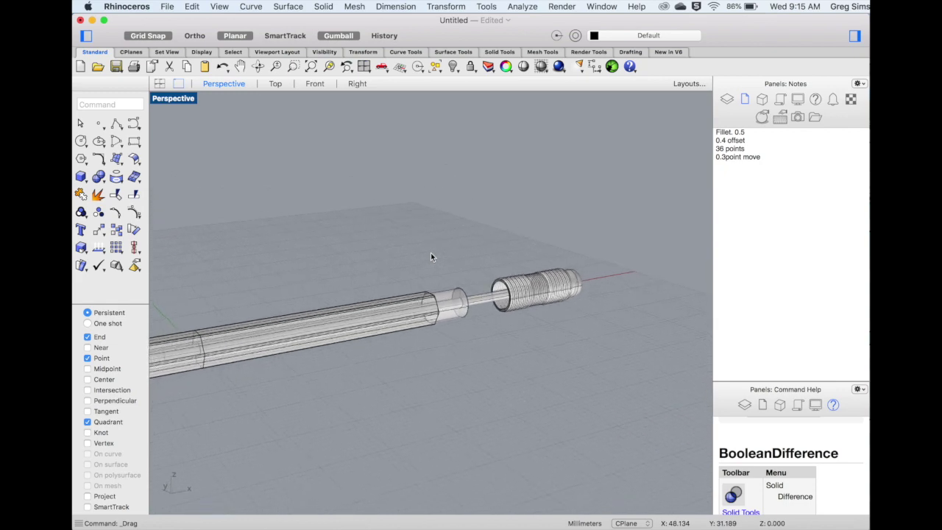
{"action": "scroll", "coordinate": [432, 256], "scroll_direction": "down", "scroll_amount": 3}
{"action": "right_click_drag", "start_coordinate": [431, 252], "coordinate": [431, 252], "text": "shift"}
Undo the pencil body's move and deselect it
{"action": "key", "text": "super+z"}
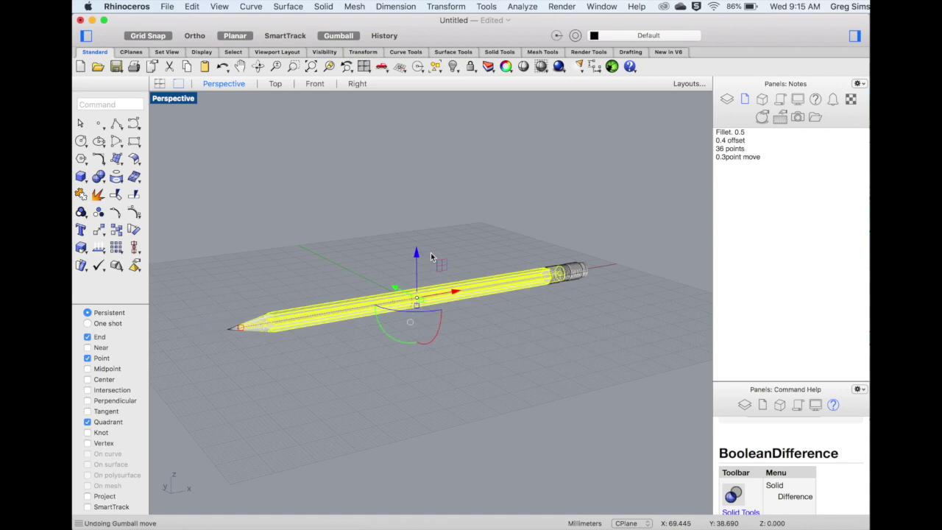
{"action": "left_click", "coordinate": [527, 322]}
{"action": "right_click_drag", "start_coordinate": [527, 322], "coordinate": [527, 322]}
{"action": "scroll", "coordinate": [527, 322], "scroll_direction": "up", "scroll_amount": 3}
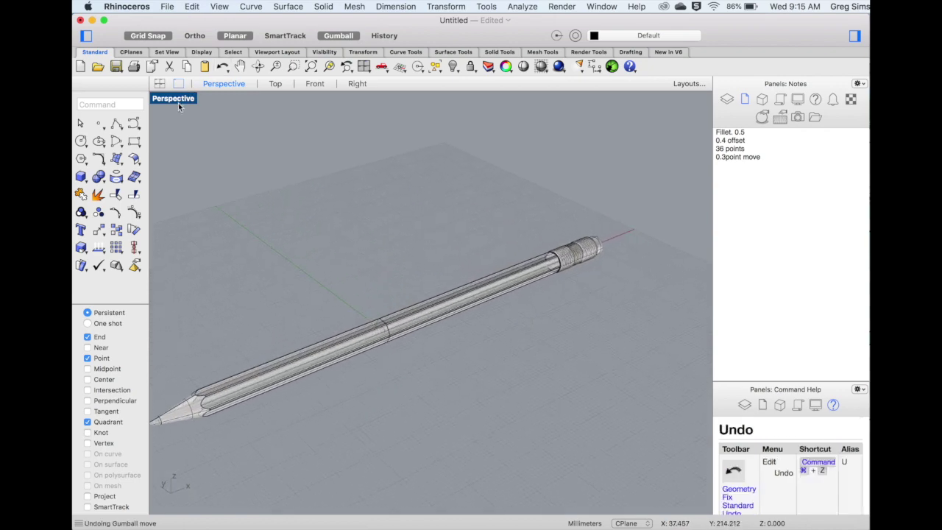
{"action": "right_click_drag", "start_coordinate": [339, 190], "coordinate": [340, 190], "text": "shift"}
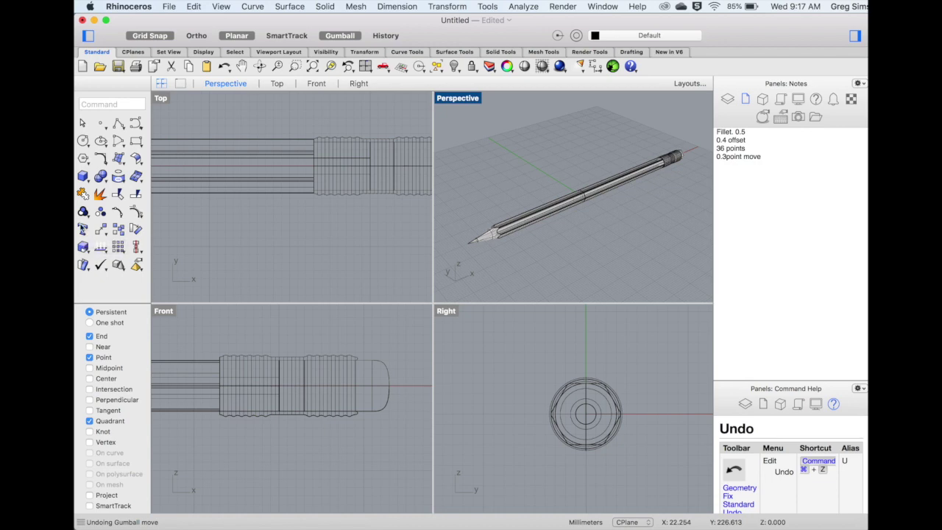
Start a text object with a 2 mm height in bold Helvetica
{"action": "left_click", "coordinate": [82, 230]}
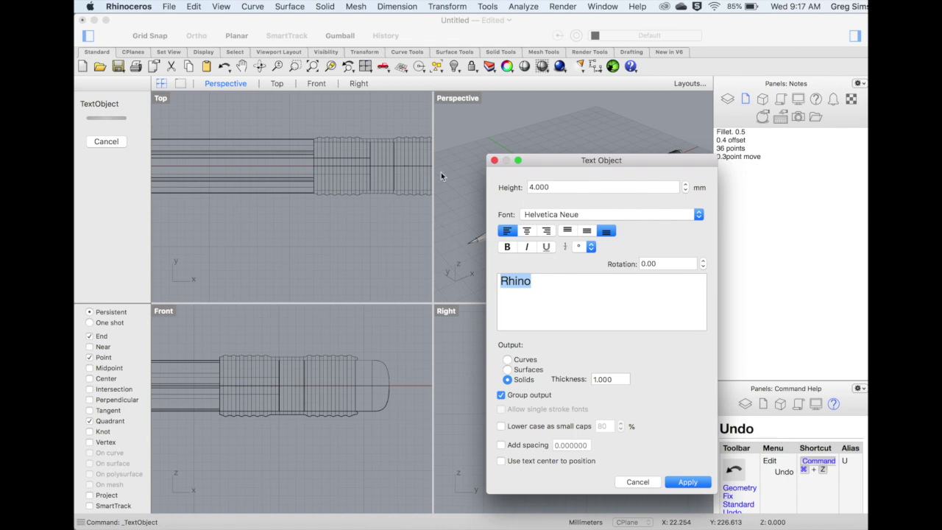
{"action": "left_click_drag", "start_coordinate": [564, 157], "coordinate": [525, 174]}
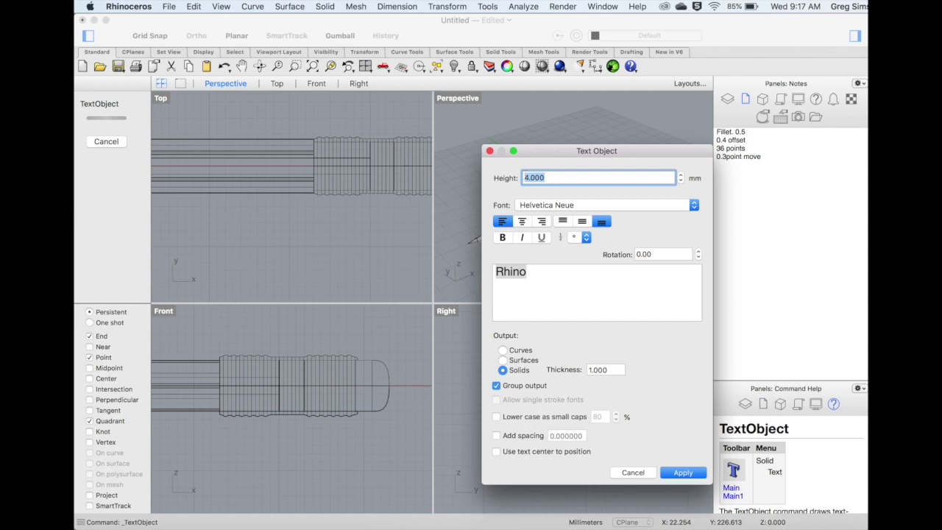
{"action": "type", "text": "2"}
{"action": "left_click", "coordinate": [581, 205]}
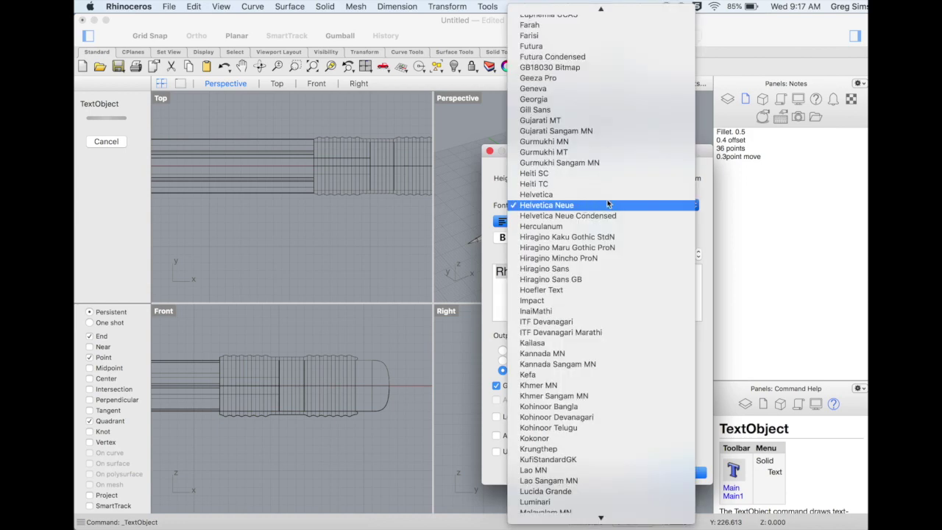
{"action": "left_click", "coordinate": [588, 194]}
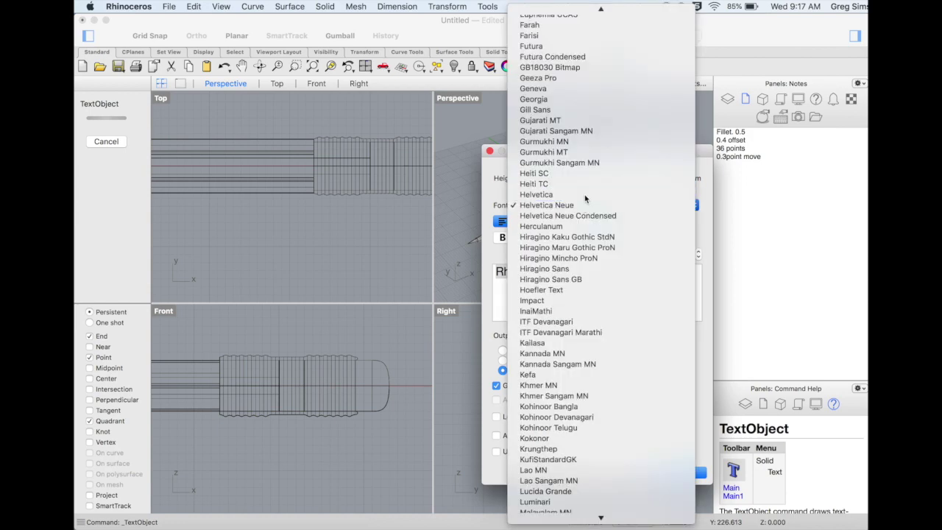
{"action": "left_click", "coordinate": [503, 238]}
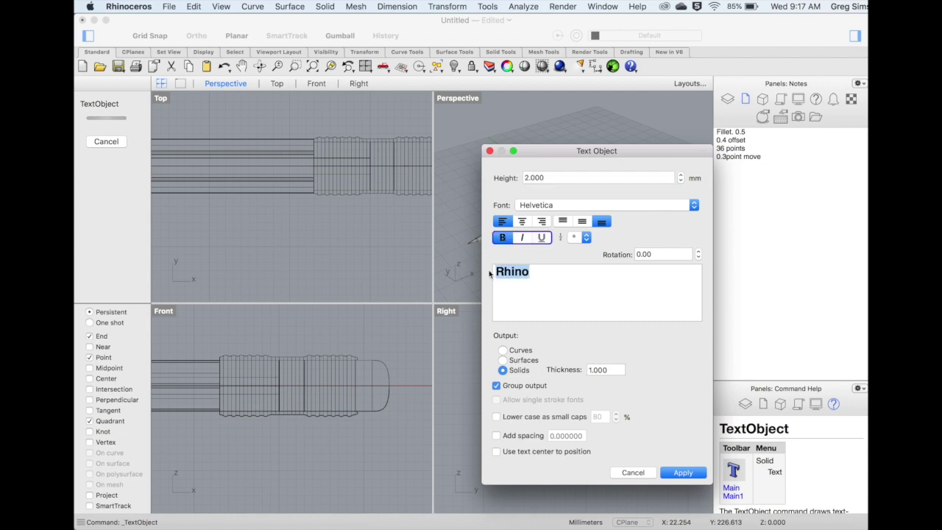
Enter the text "2B or not 2B" as 1 mm thick solids and place it on the pencil at X 39, Y -1 in the Top view
{"action": "type", "text": "2B or"}
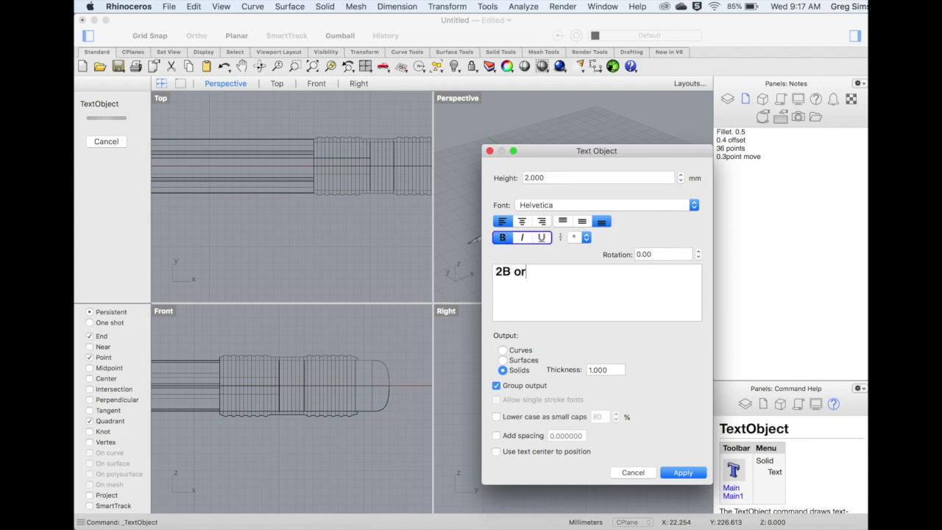
{"action": "type", "text": " not 2B"}
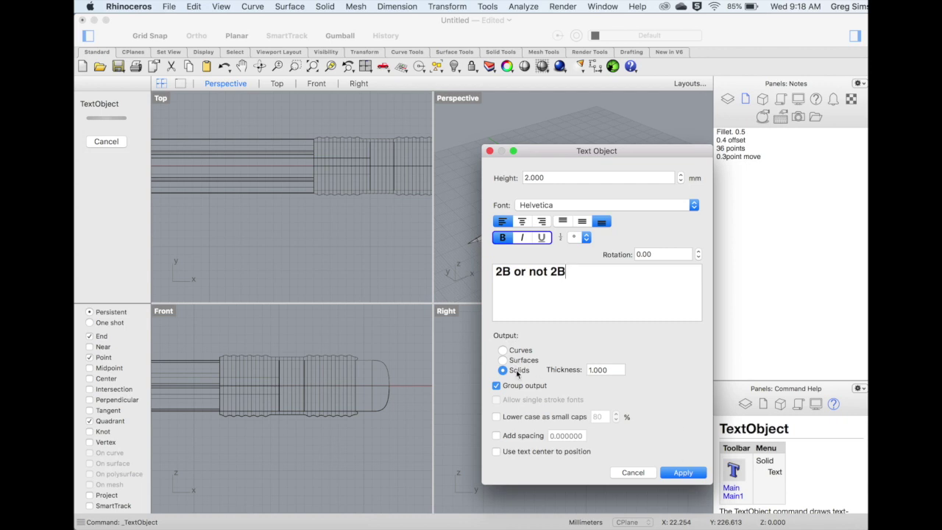
{"action": "left_click", "coordinate": [683, 473]}
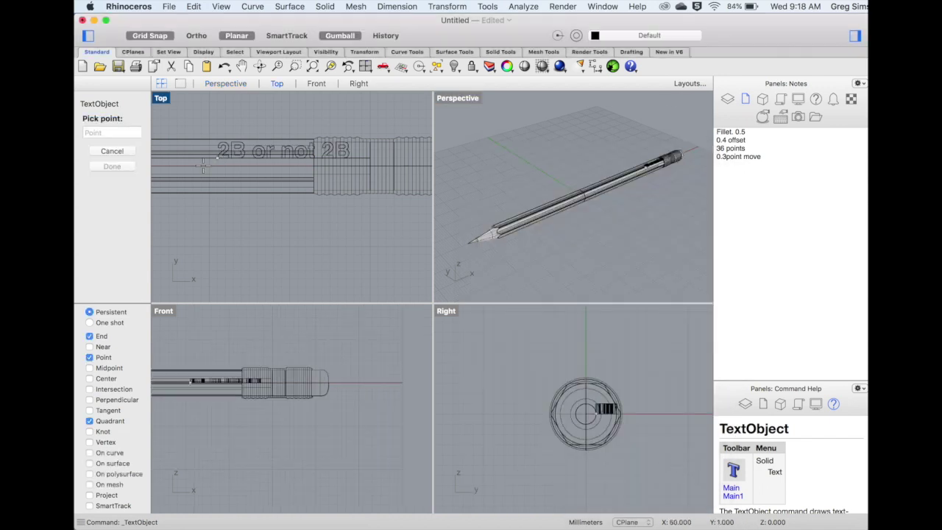
{"action": "scroll", "coordinate": [177, 173], "scroll_direction": "down", "scroll_amount": 3}
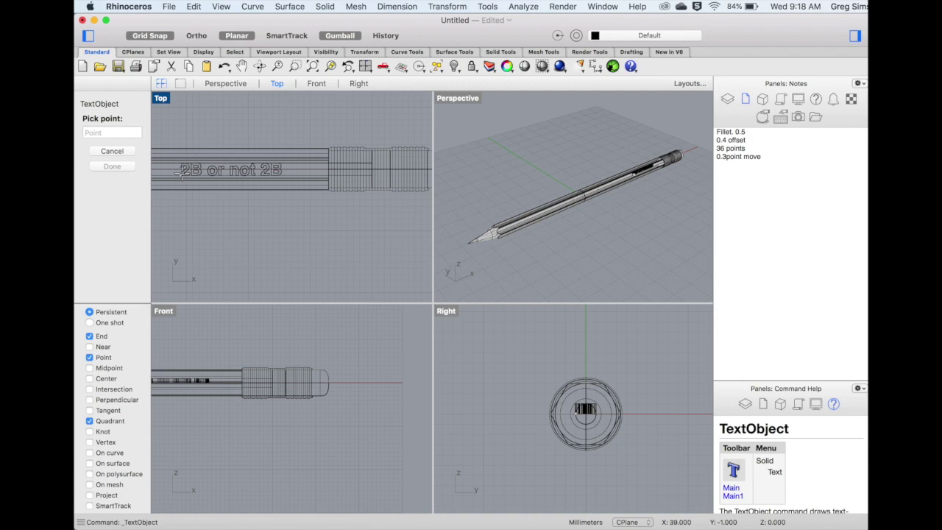
{"action": "left_click", "coordinate": [181, 173]}
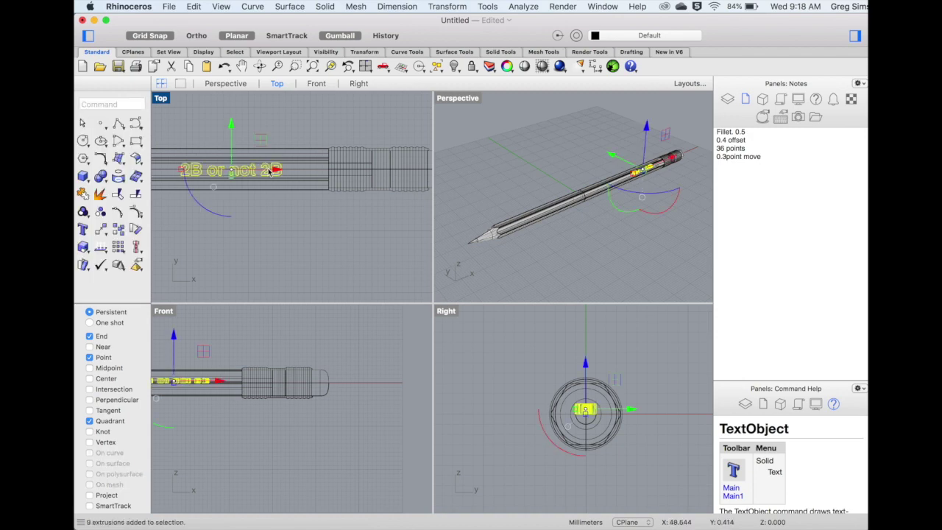
Align the "2B or not 2B" text solids by their horizontal centers along the pencil's centerline in the Top view
{"action": "right_click_drag", "start_coordinate": [231, 174], "coordinate": [350, 178]}
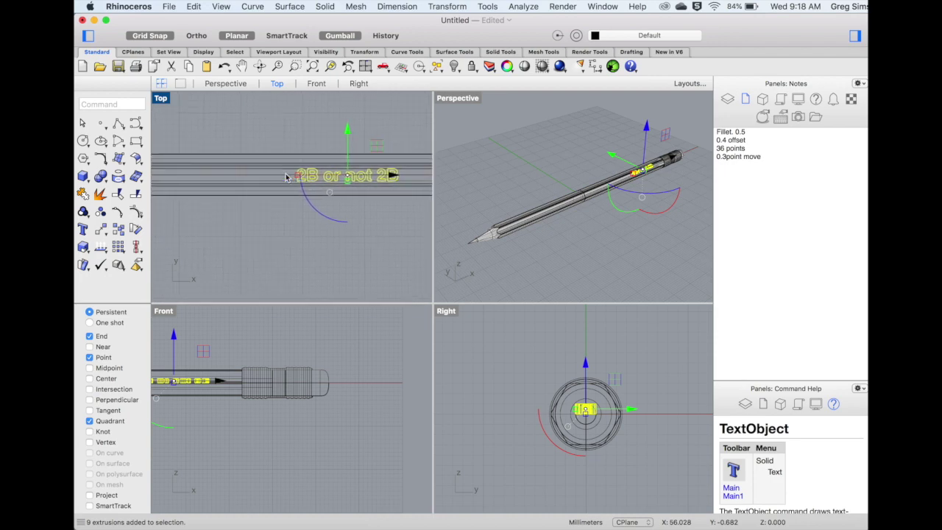
{"action": "left_click", "coordinate": [136, 247]}
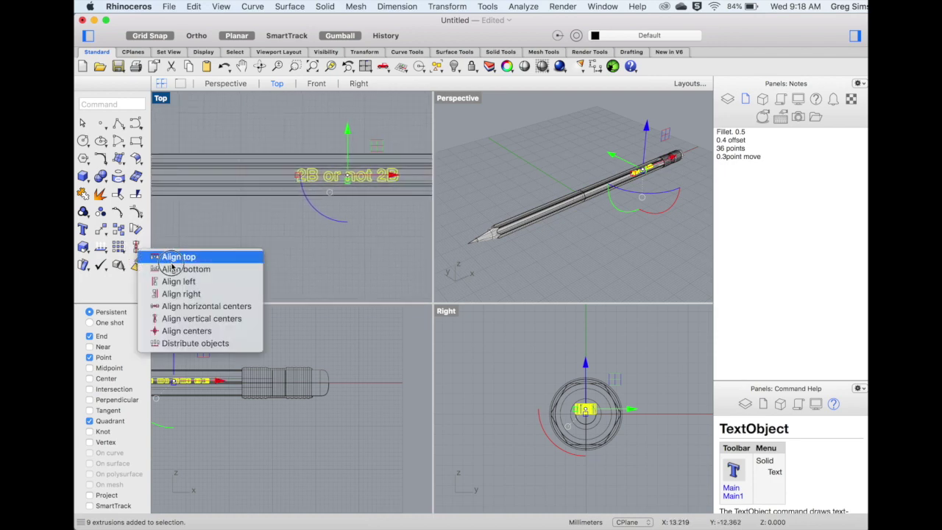
{"action": "left_click", "coordinate": [185, 306]}
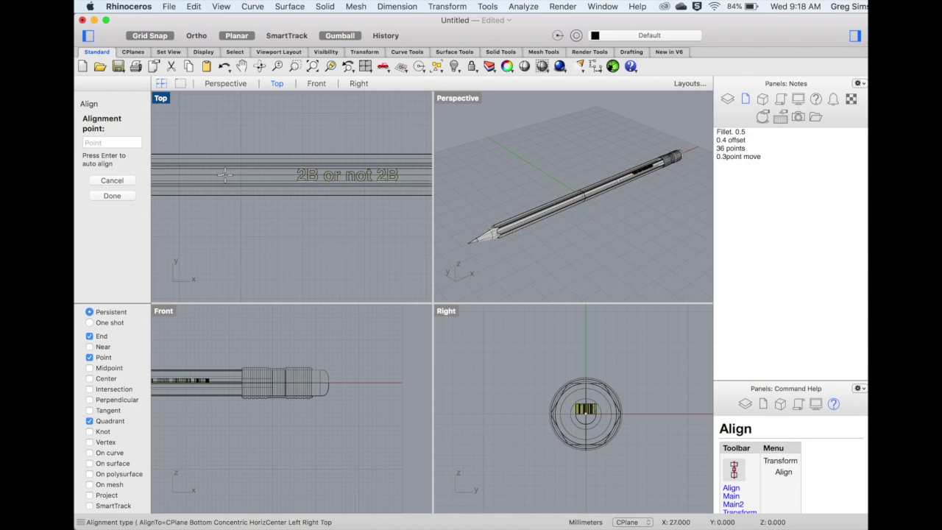
{"action": "key", "text": "Return"}
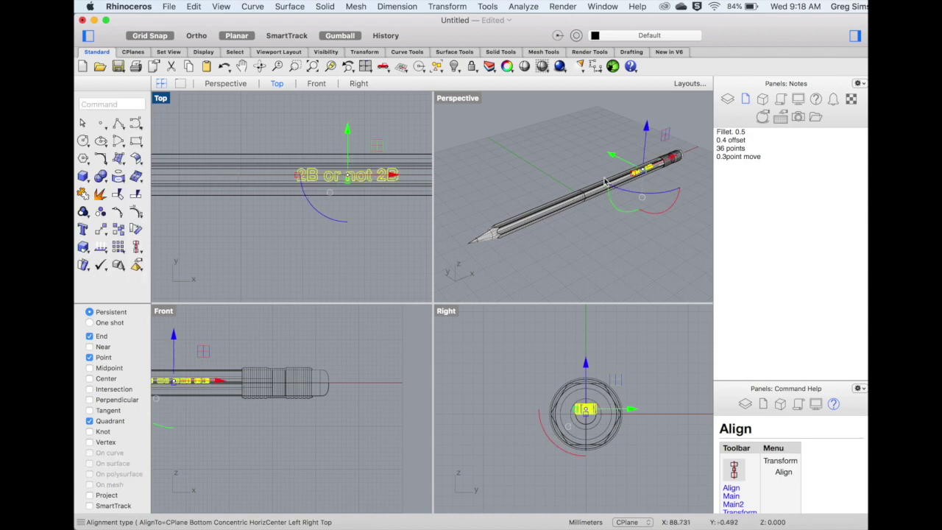
Raise the text above the pencil in the Front view and align its bottom to the body's upper face at Y 3
{"action": "scroll", "coordinate": [605, 413], "scroll_direction": "up", "scroll_amount": 3}
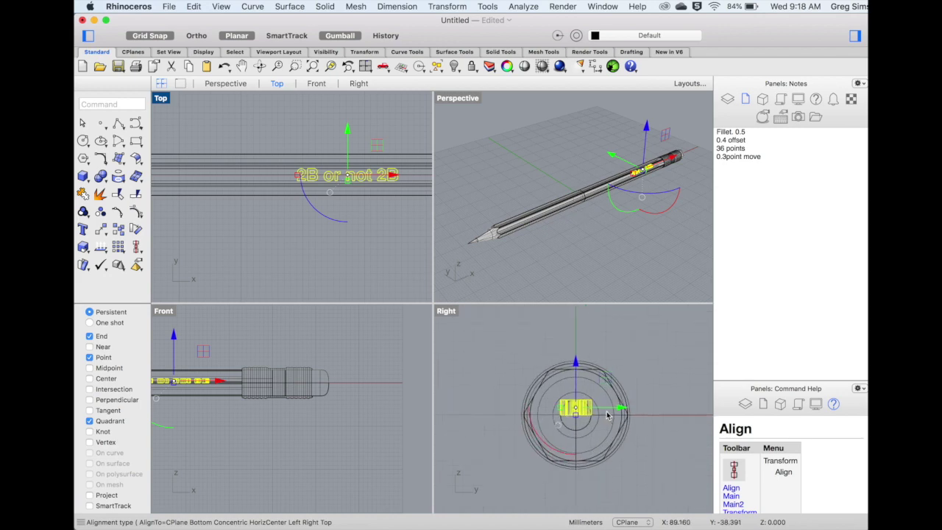
{"action": "right_click_drag", "start_coordinate": [217, 391], "coordinate": [295, 400]}
{"action": "scroll", "coordinate": [217, 391], "scroll_direction": "up", "scroll_amount": 6}
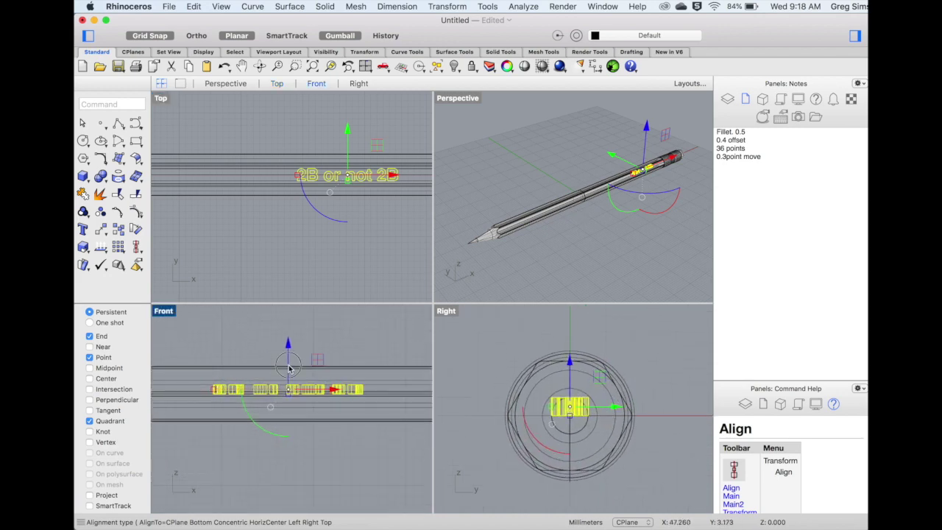
{"action": "left_click_drag", "start_coordinate": [287, 370], "coordinate": [290, 331]}
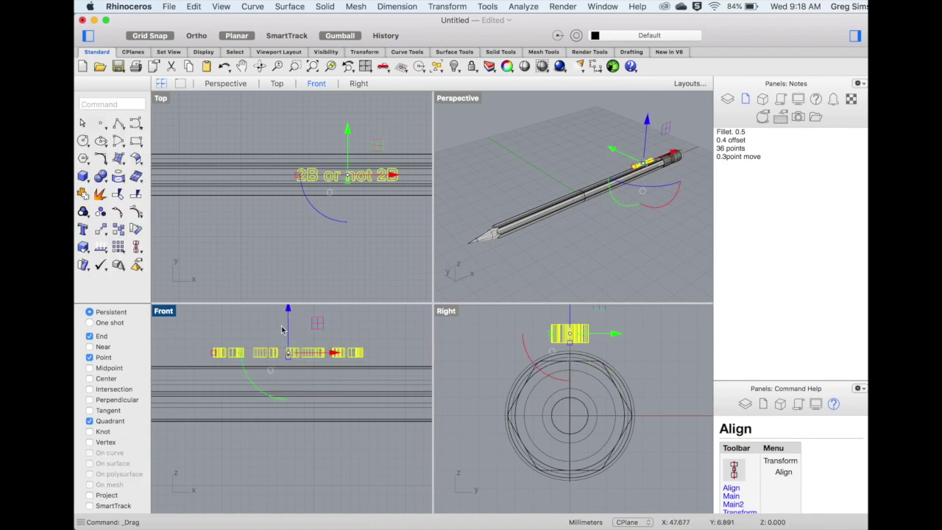
{"action": "left_click", "coordinate": [135, 249]}
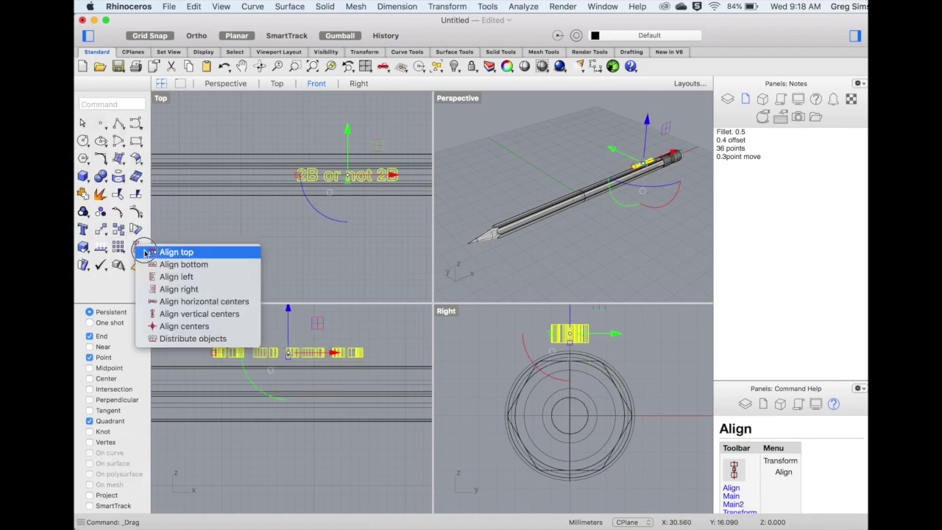
{"action": "left_click", "coordinate": [180, 264]}
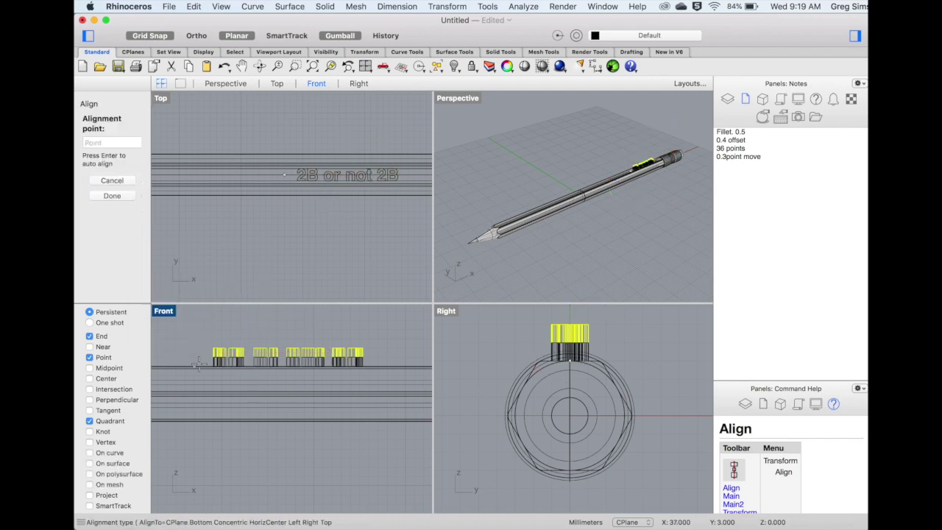
{"action": "left_click", "coordinate": [198, 364]}
Move the text solids -0.25 mm in the Y direction in the Front view so they sink into the pencil body
{"action": "scroll", "coordinate": [262, 360], "scroll_direction": "up", "scroll_amount": 9}
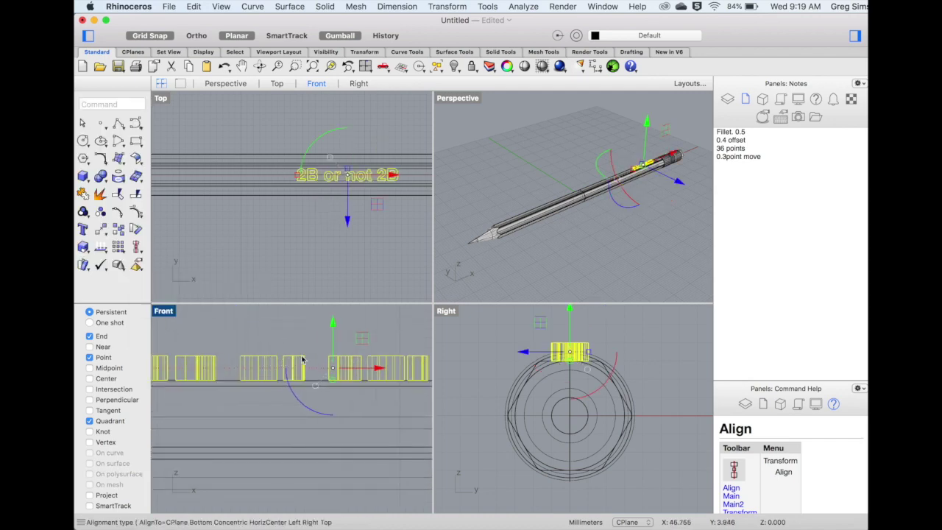
{"action": "left_click", "coordinate": [332, 325]}
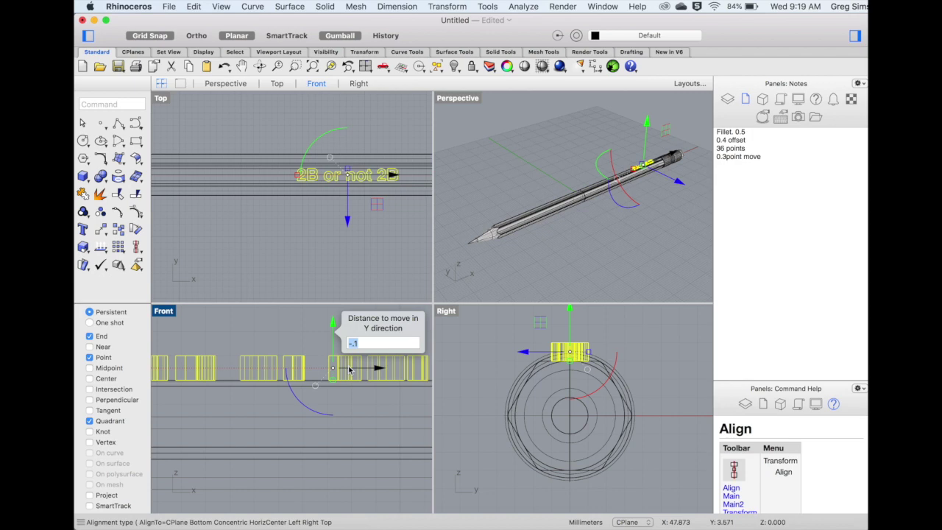
{"action": "type", "text": "-.25"}
{"action": "key", "text": "Return"}
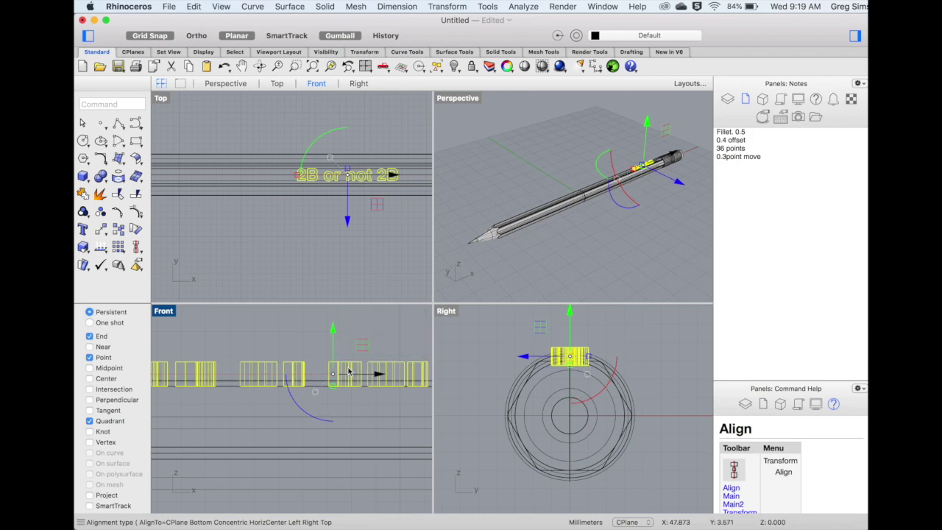
Set up a Boolean Difference on the pencil body with Delete Input enabled, choosing the text solids as the cutters
{"action": "scroll", "coordinate": [321, 415], "scroll_direction": "down", "scroll_amount": 5}
{"action": "left_click", "coordinate": [576, 193]}
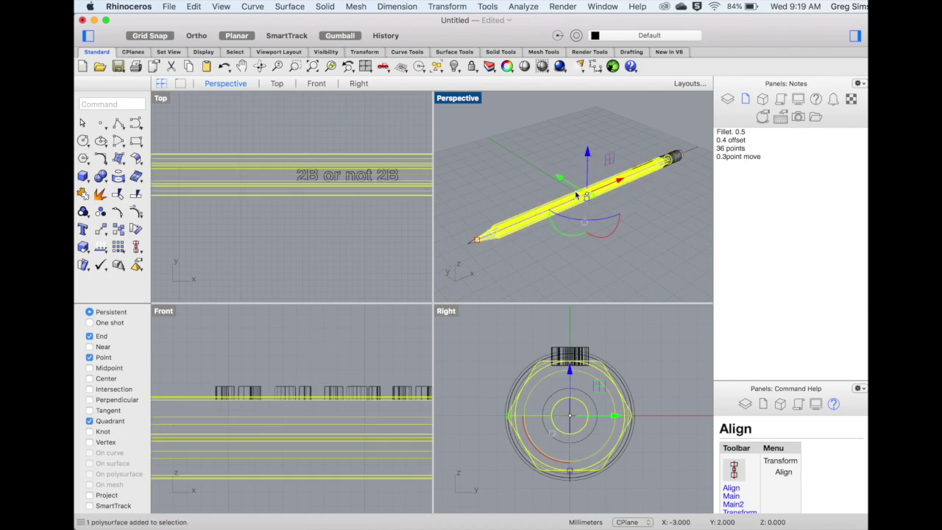
{"action": "left_click", "coordinate": [325, 6]}
{"action": "left_click", "coordinate": [368, 312]}
{"action": "left_click", "coordinate": [86, 177]}
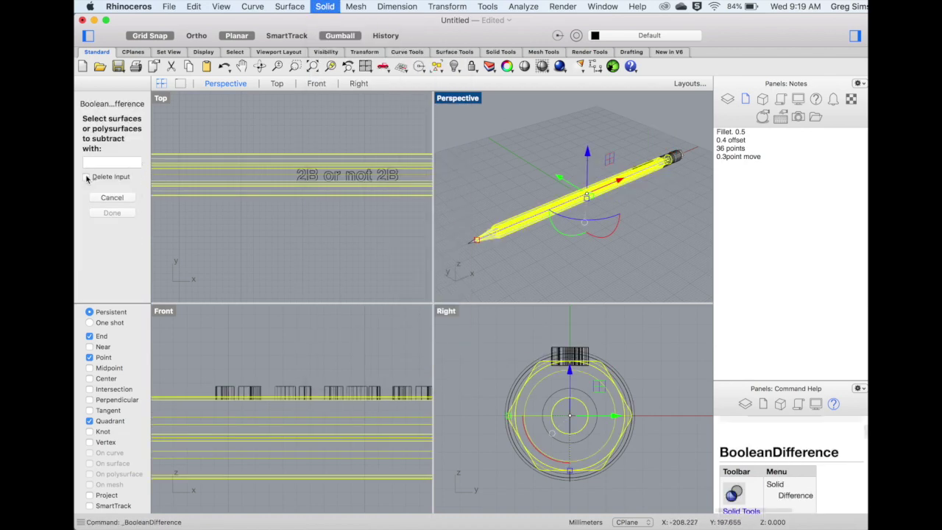
{"action": "left_click", "coordinate": [288, 391]}
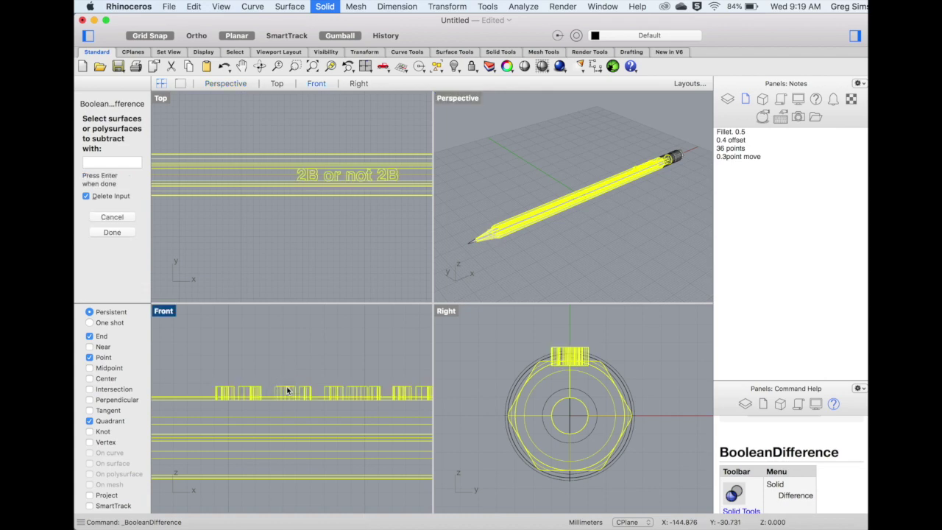